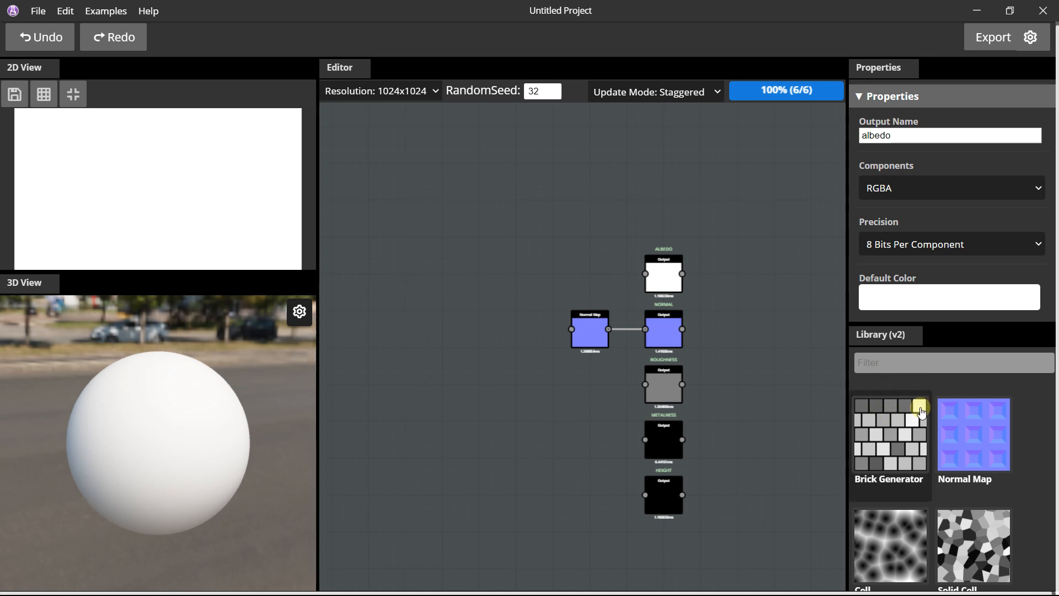
# Add a Brick Generator node to the graph and connect its output to the Albedo output node.
pyautogui.moveTo(893, 428); pyautogui.dragTo(407, 249)
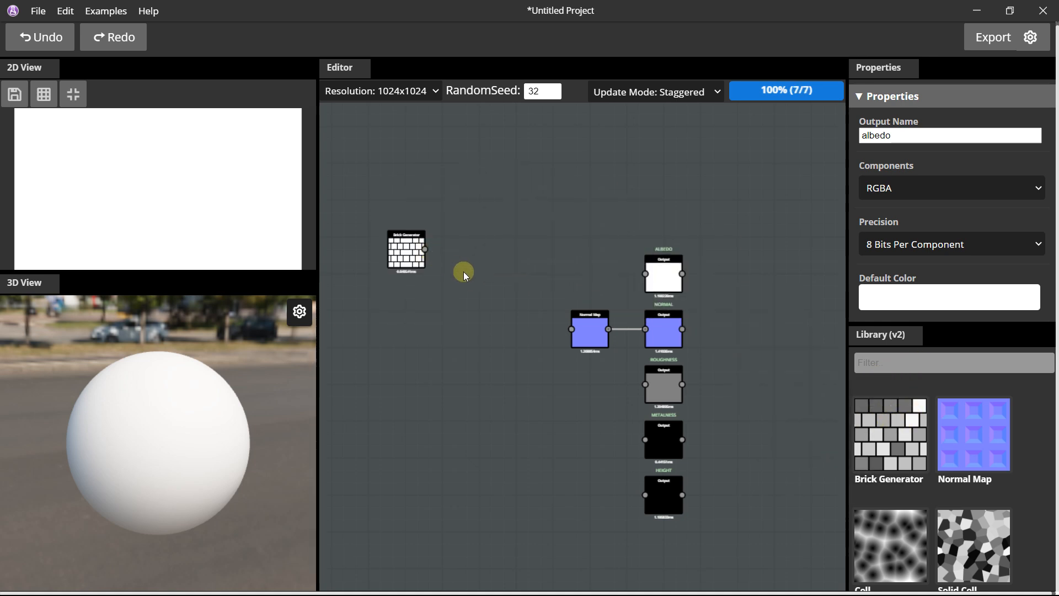
pyautogui.scroll(2, 464, 272)
pyautogui.moveTo(543, 285); pyautogui.dragTo(504, 209, button='middle')
pyautogui.moveTo(352, 171); pyautogui.dragTo(746, 200)
pyautogui.scroll(1, 420, 202)
pyautogui.scroll(1, 422, 204)
# Change the 3D preview model to Cube and close the preview settings.
pyautogui.moveTo(174, 391)
pyautogui.mouseDown()
pyautogui.moveTo(147, 395)
pyautogui.moveTo(173, 402)
pyautogui.moveTo(165, 397)
pyautogui.mouseUp()
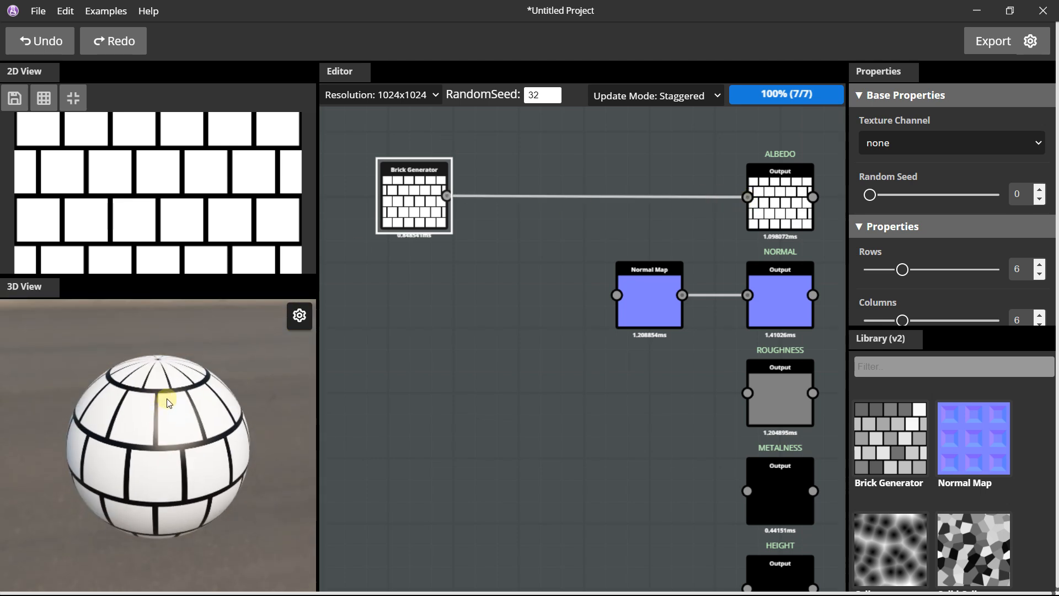
pyautogui.click(301, 316)
pyautogui.click(262, 333)
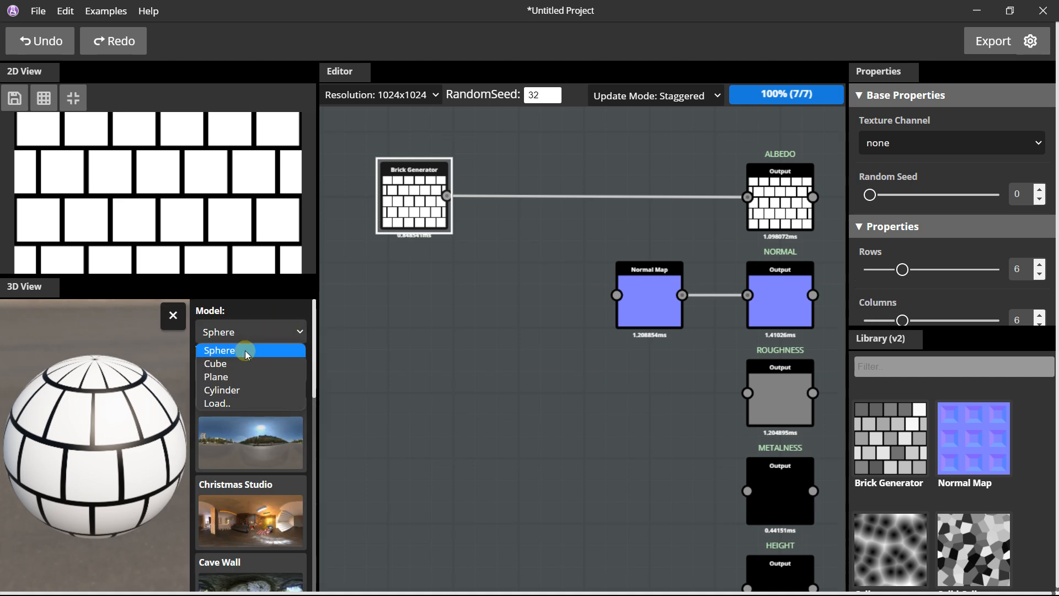
pyautogui.click(237, 362)
pyautogui.click(173, 315)
pyautogui.moveTo(173, 316); pyautogui.dragTo(221, 417)
pyautogui.scroll(4, 222, 417)
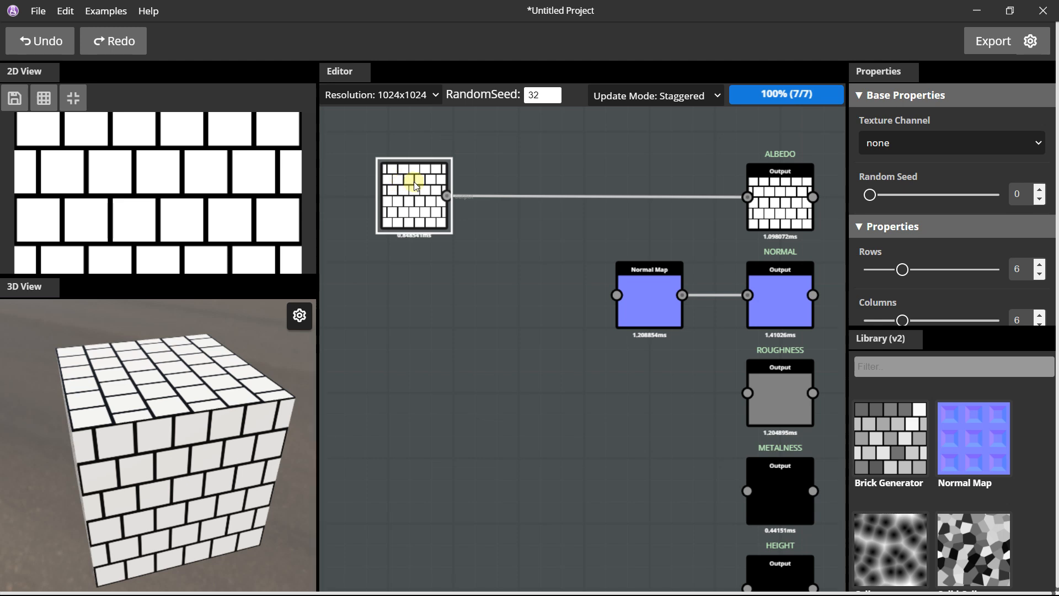
# Set the Brick Generator's rows to 8 and columns to 4, and inspect the pattern on the cube.
pyautogui.scroll(-2, 939, 226)
pyautogui.click(912, 203)
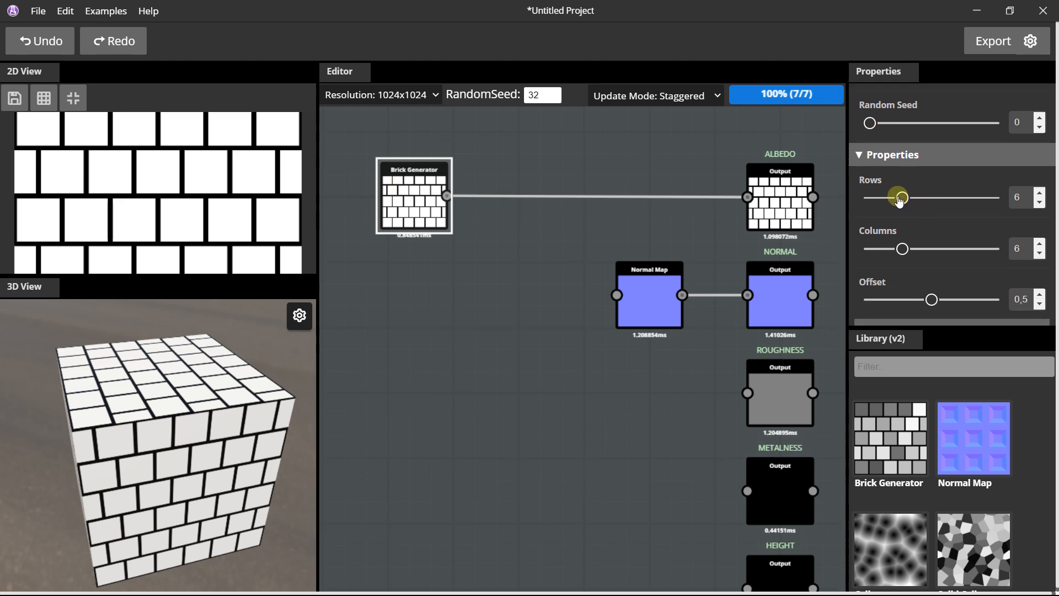
pyautogui.moveTo(912, 199); pyautogui.dragTo(916, 199)
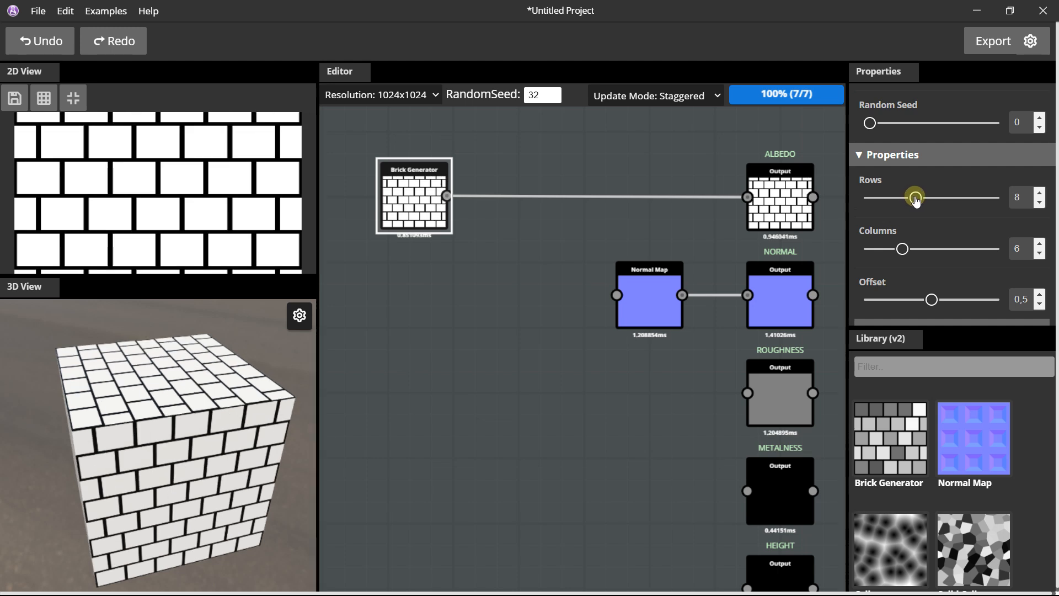
pyautogui.moveTo(902, 246); pyautogui.dragTo(892, 249)
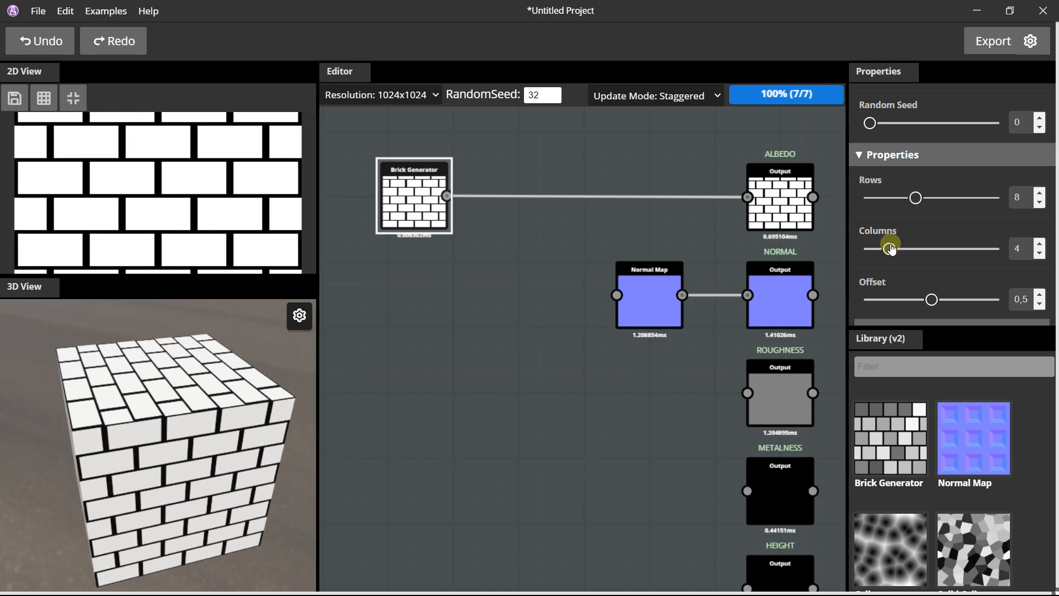
pyautogui.moveTo(231, 375); pyautogui.dragTo(157, 405)
pyautogui.scroll(3, 181, 399)
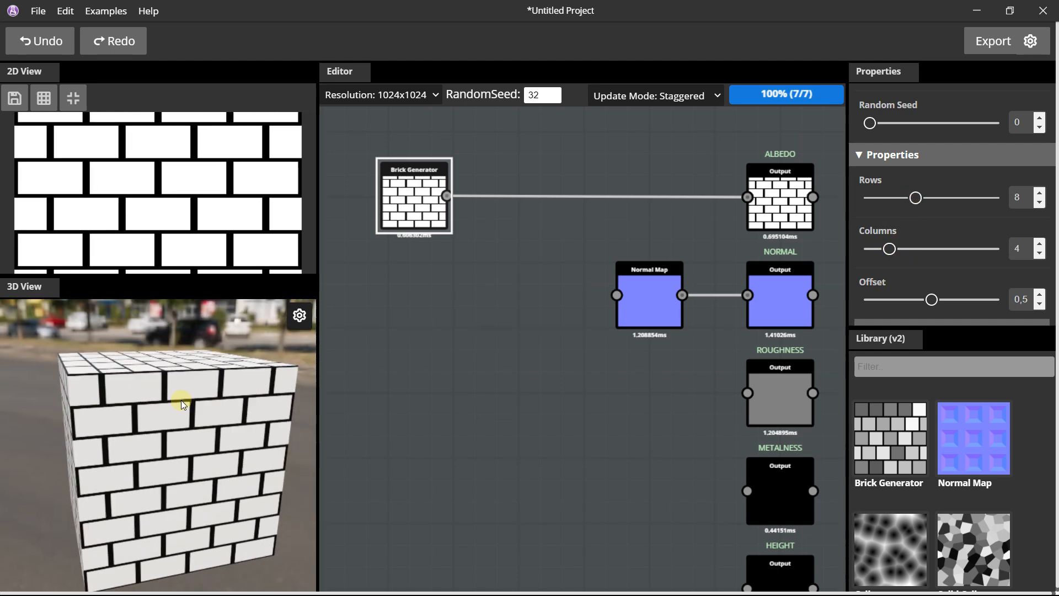
# Set the Brick Generator's offset to 0.
pyautogui.scroll(-1, 916, 248)
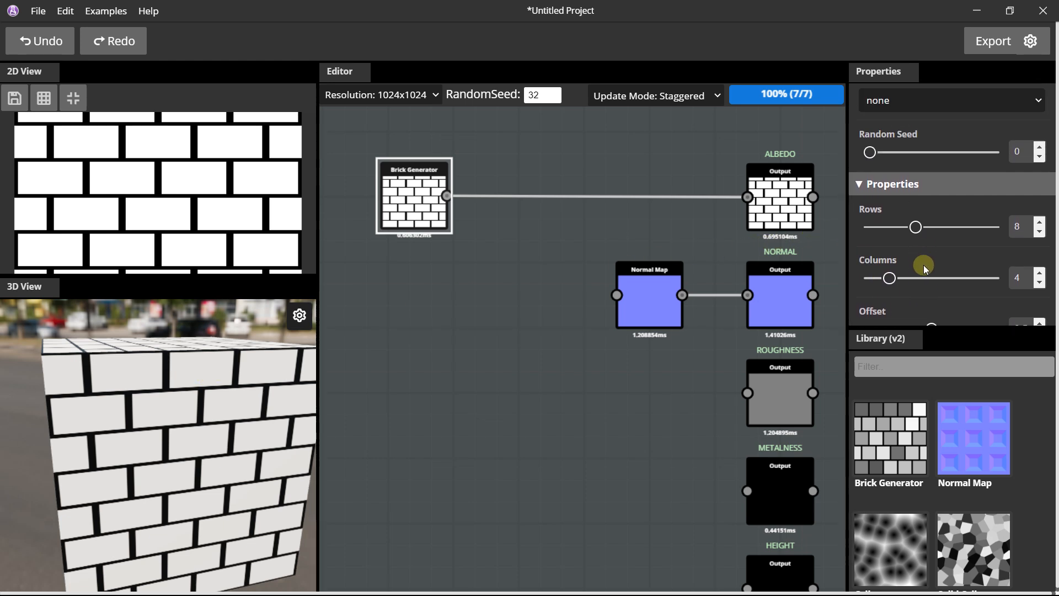
pyautogui.scroll(-1, 930, 264)
pyautogui.moveTo(932, 257); pyautogui.dragTo(865, 253)
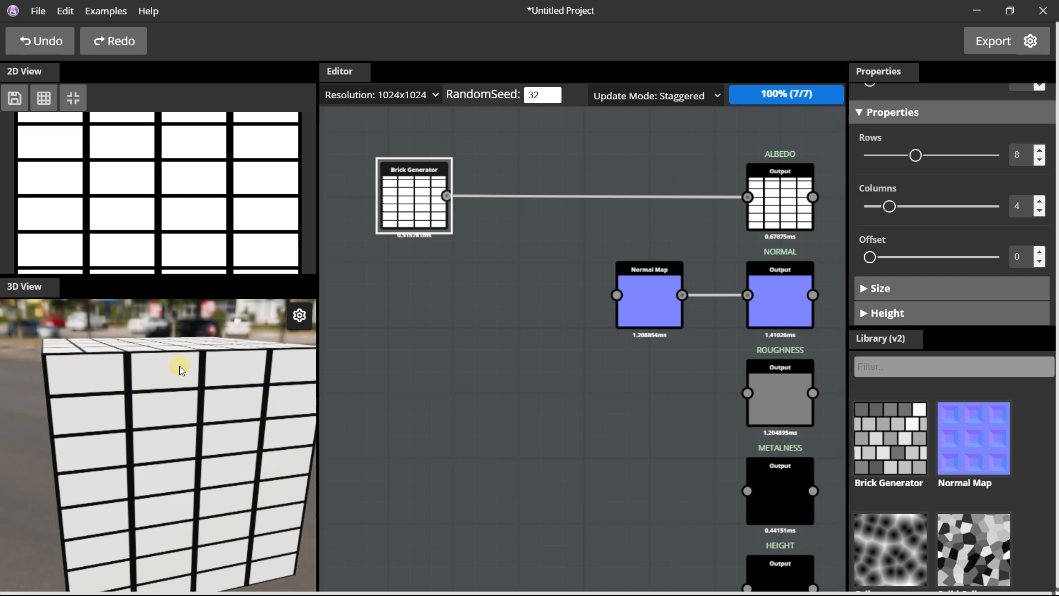
# Adjust the brick grid to 6 rows and 6 columns for square tiles.
pyautogui.moveTo(896, 212); pyautogui.dragTo(909, 212)
pyautogui.moveTo(917, 157); pyautogui.dragTo(890, 157)
pyautogui.moveTo(909, 209); pyautogui.dragTo(889, 212)
pyautogui.scroll(-3, 247, 393)
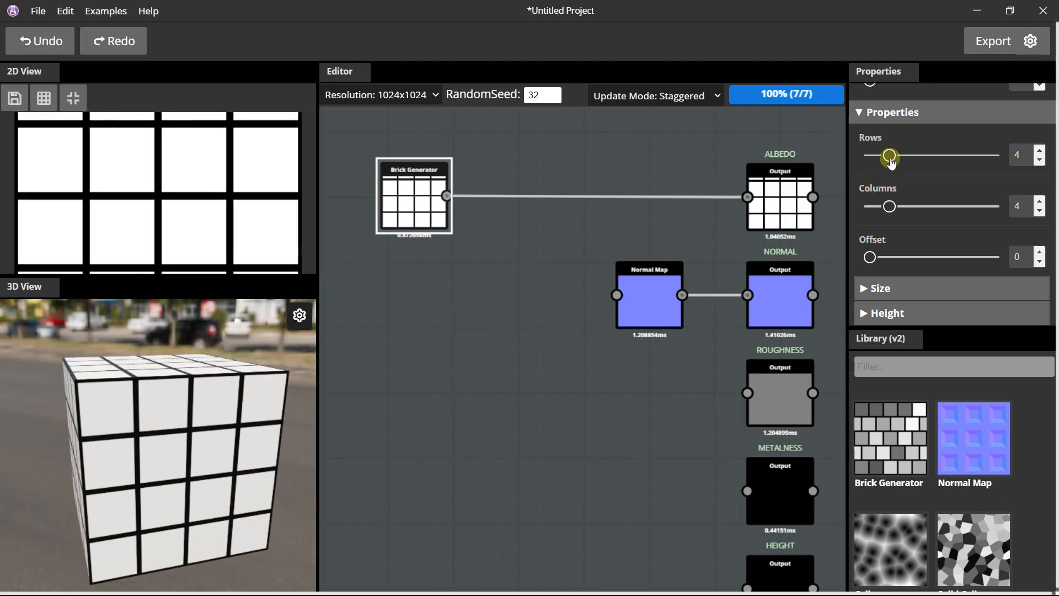
pyautogui.moveTo(890, 156); pyautogui.dragTo(903, 156)
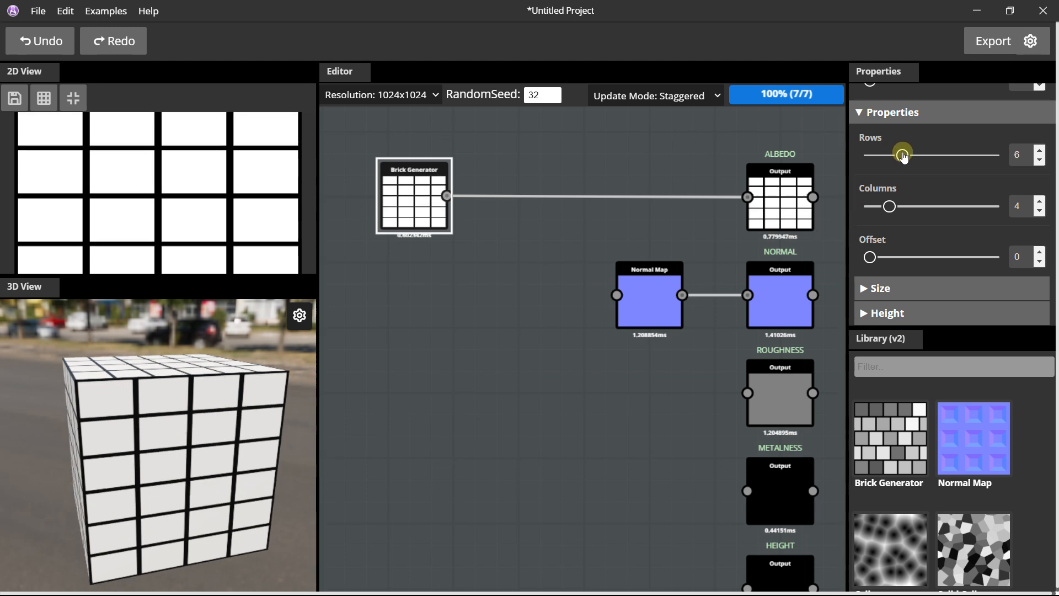
pyautogui.moveTo(889, 207); pyautogui.dragTo(902, 206)
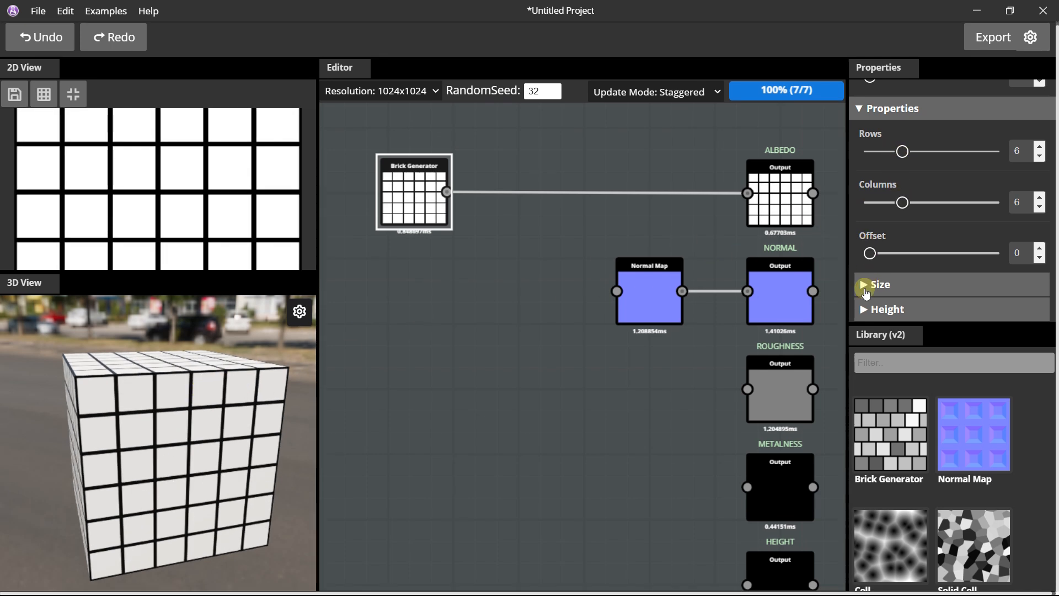
# Expand the Brick Generator's Size and Height properties, then set Brick Width to 0.94 and Brick Height to 0.98.
pyautogui.click(863, 288)
pyautogui.scroll(-3, 871, 246)
pyautogui.click(864, 309)
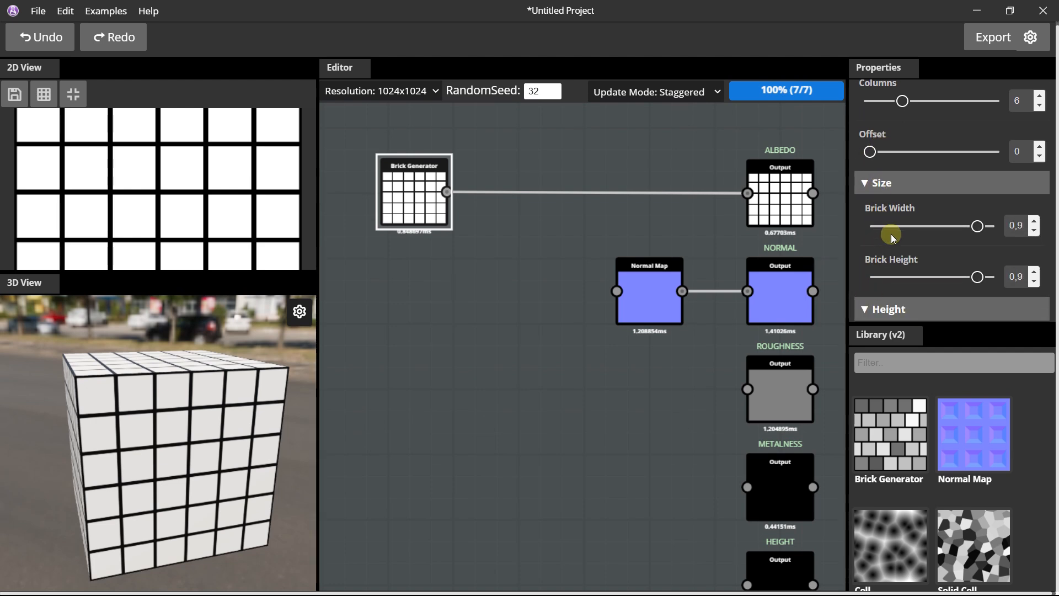
pyautogui.scroll(-3, 894, 204)
pyautogui.scroll(3, 910, 207)
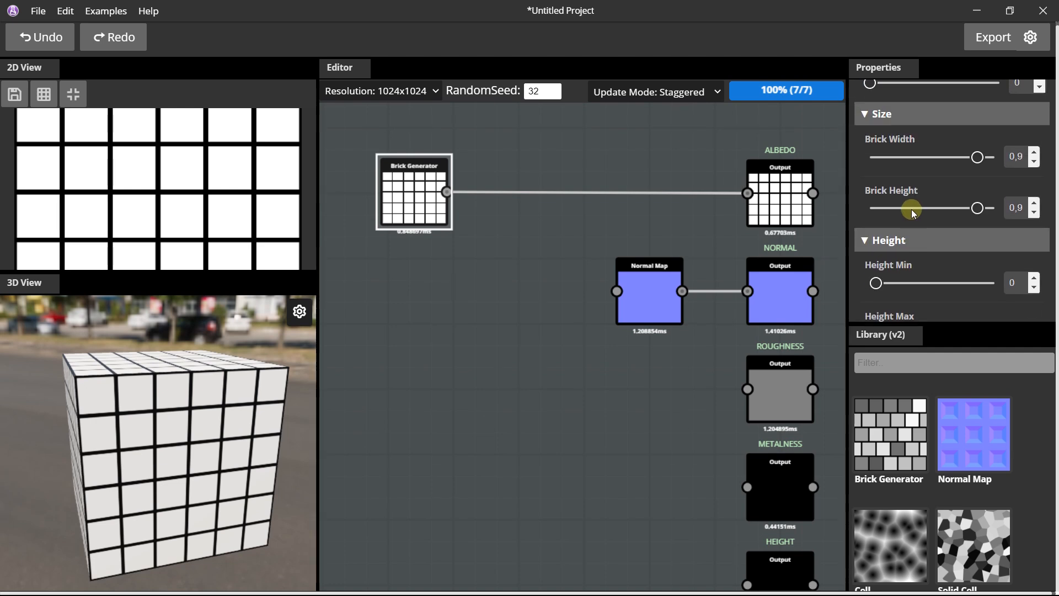
pyautogui.scroll(5, 229, 355)
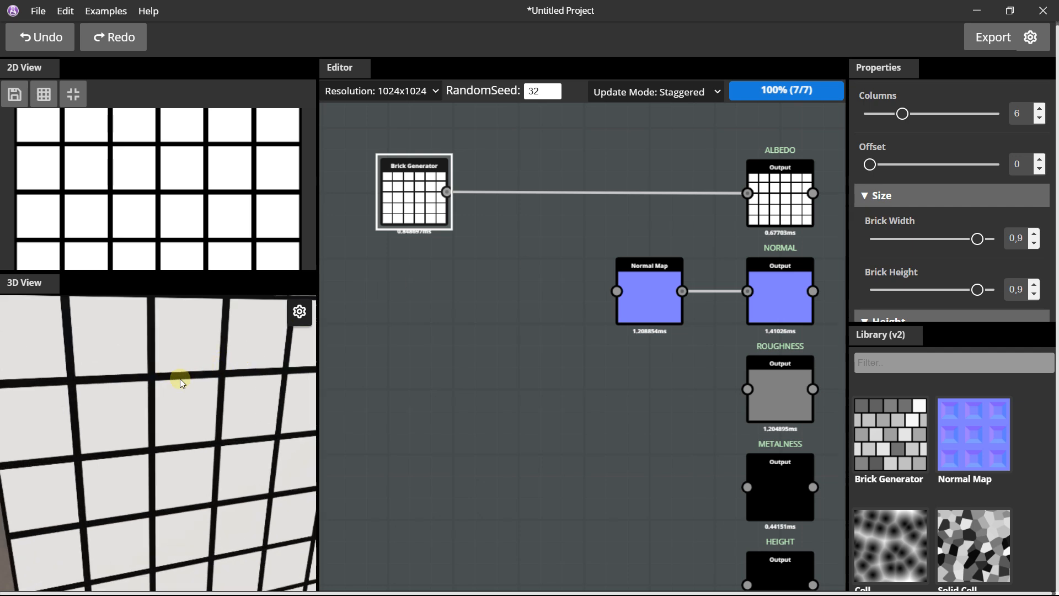
pyautogui.scroll(-3, 167, 378)
pyautogui.scroll(6, 165, 371)
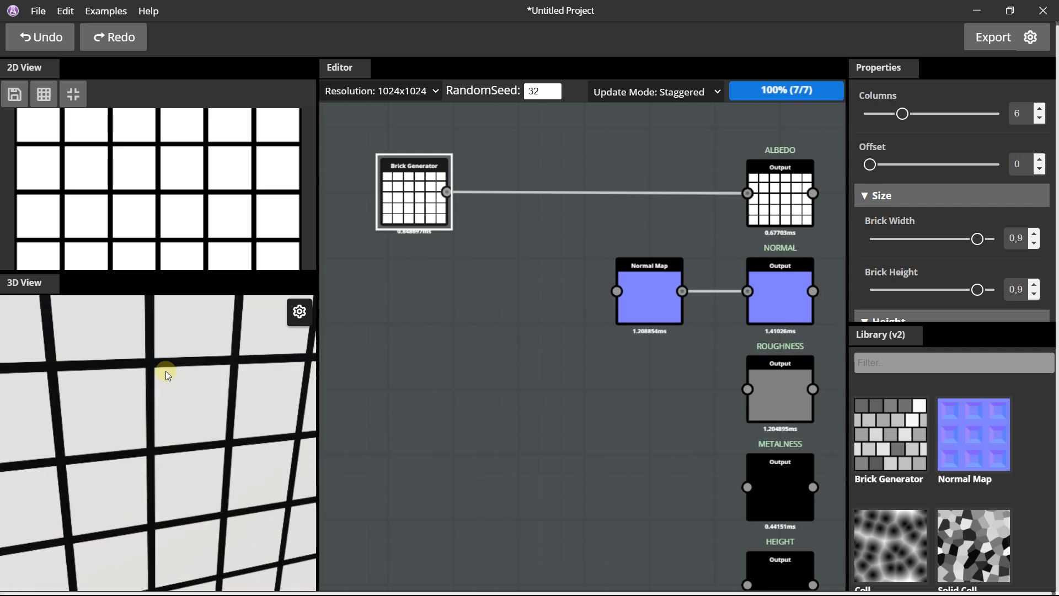
pyautogui.scroll(-2, 180, 327)
pyautogui.moveTo(977, 238); pyautogui.dragTo(983, 242)
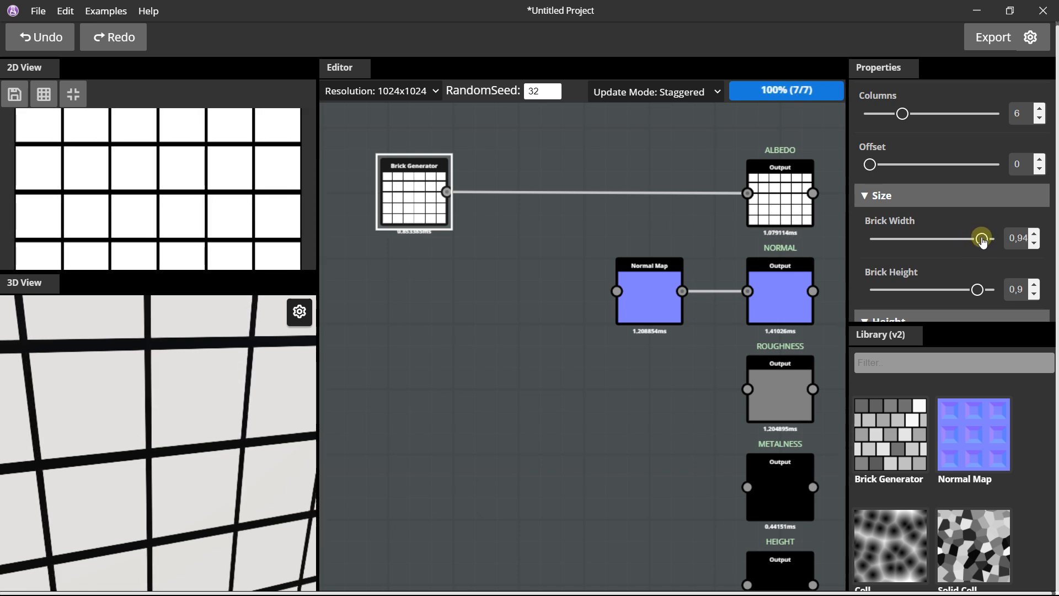
pyautogui.moveTo(978, 293)
pyautogui.mouseDown()
pyautogui.moveTo(955, 287)
pyautogui.moveTo(986, 291)
pyautogui.mouseUp()
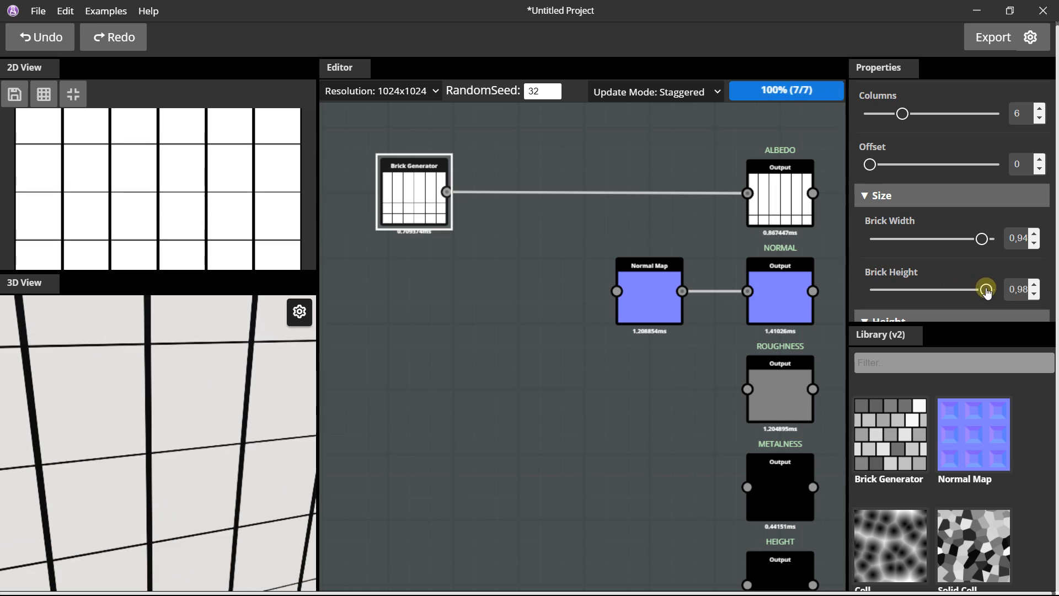
# Even out the gaps by setting both Brick Width and Brick Height to 0.94.
pyautogui.moveTo(984, 241); pyautogui.dragTo(993, 242)
pyautogui.moveTo(986, 290)
pyautogui.mouseDown()
pyautogui.moveTo(1026, 291)
pyautogui.moveTo(982, 293)
pyautogui.mouseUp()
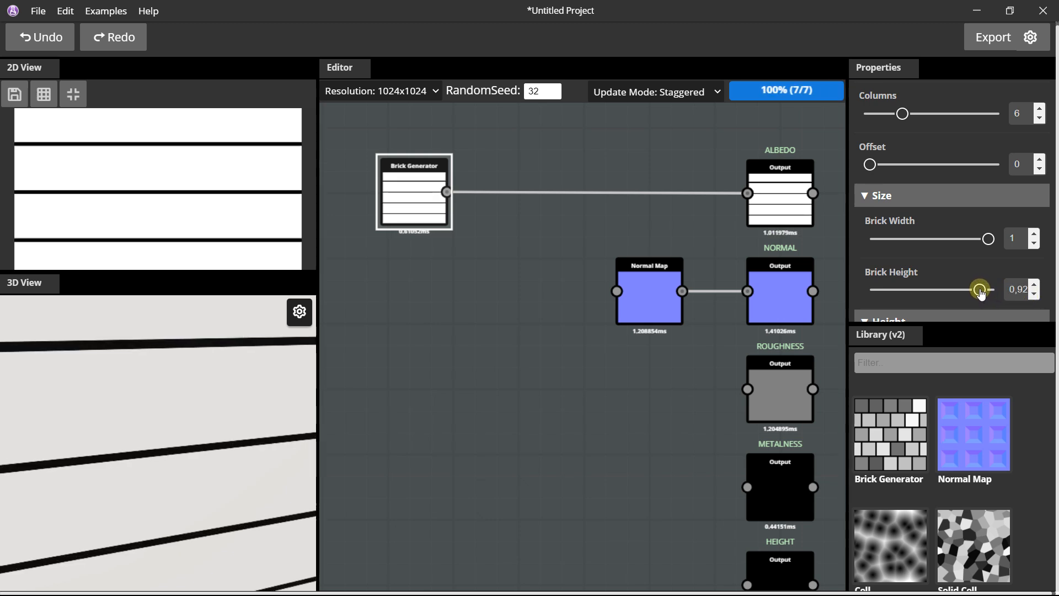
pyautogui.click(1034, 283)
pyautogui.click(1034, 245)
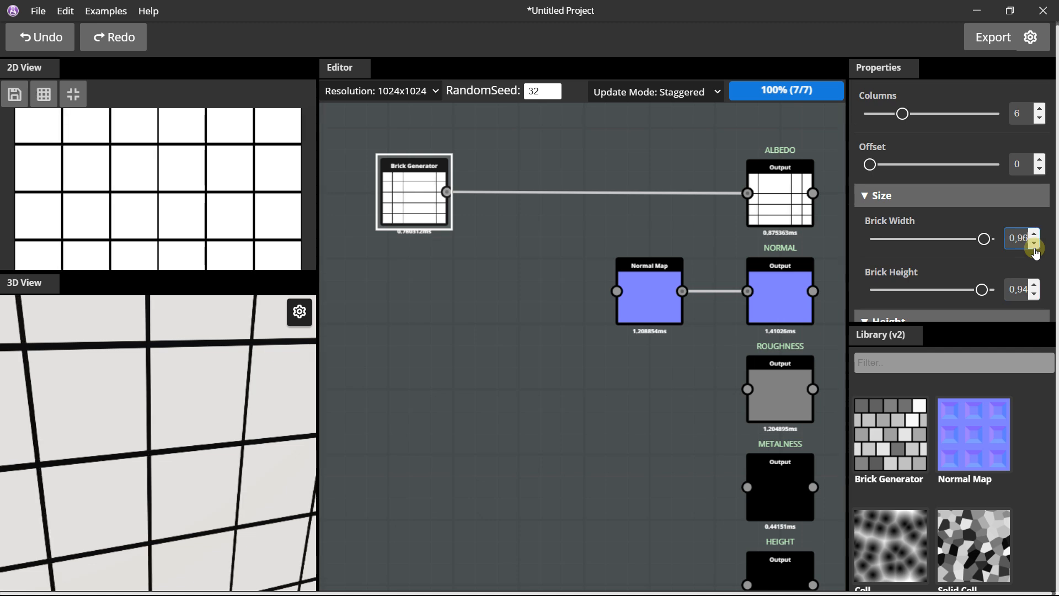
pyautogui.scroll(-8, 205, 423)
pyautogui.moveTo(204, 423); pyautogui.dragTo(200, 390)
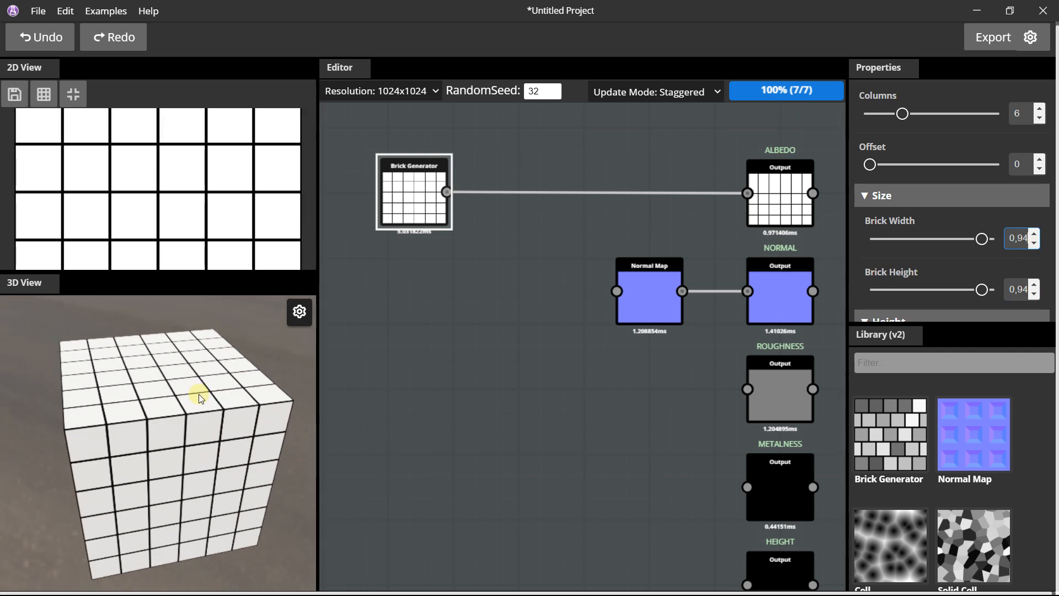
# Add a Colorize node and wire it between the Brick Generator and the Albedo output.
pyautogui.moveTo(402, 195); pyautogui.dragTo(396, 216)
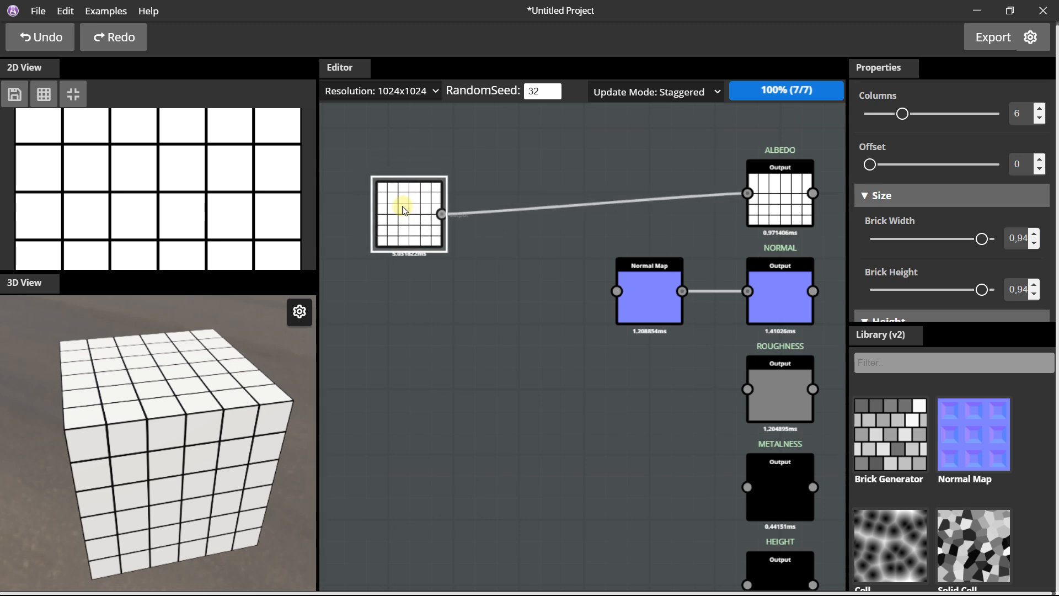
pyautogui.click(912, 360)
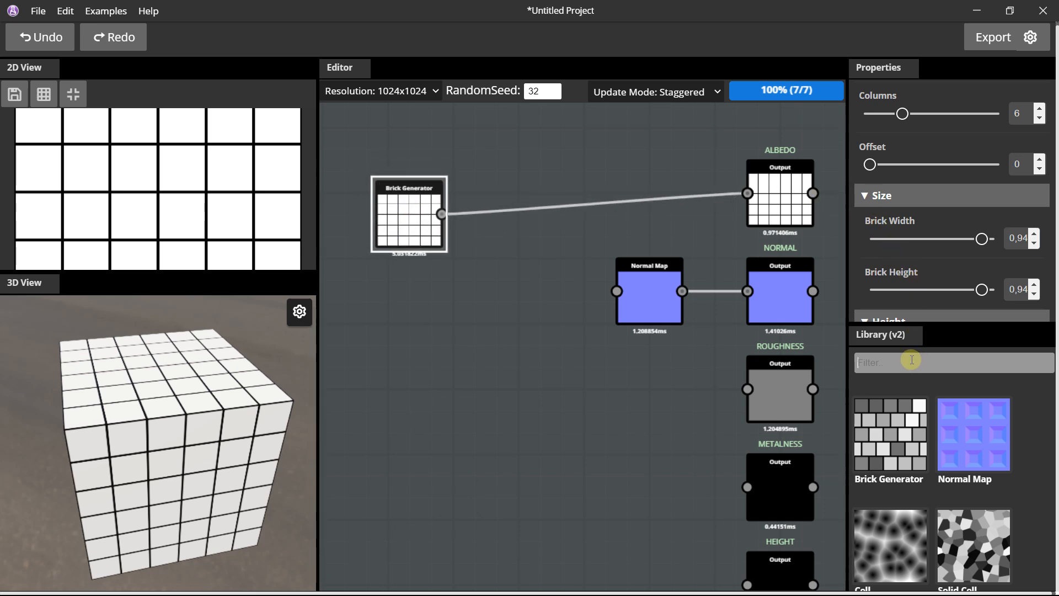
pyautogui.write('colorize')
pyautogui.moveTo(891, 434); pyautogui.dragTo(573, 204)
pyautogui.scroll(2, 620, 170)
pyautogui.moveTo(381, 231); pyautogui.dragTo(564, 194)
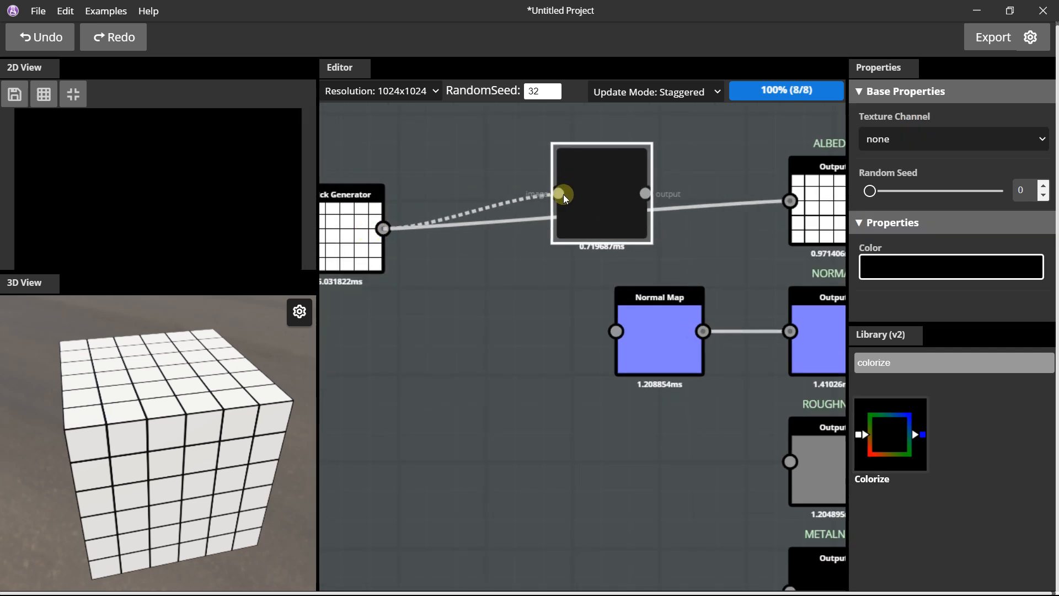
pyautogui.moveTo(647, 193); pyautogui.dragTo(789, 200)
pyautogui.moveTo(604, 181); pyautogui.dragTo(588, 181)
# Set the Colorize node's color to white.
pyautogui.click(896, 269)
pyautogui.scroll(-3, 904, 215)
pyautogui.moveTo(905, 198); pyautogui.dragTo(829, 135)
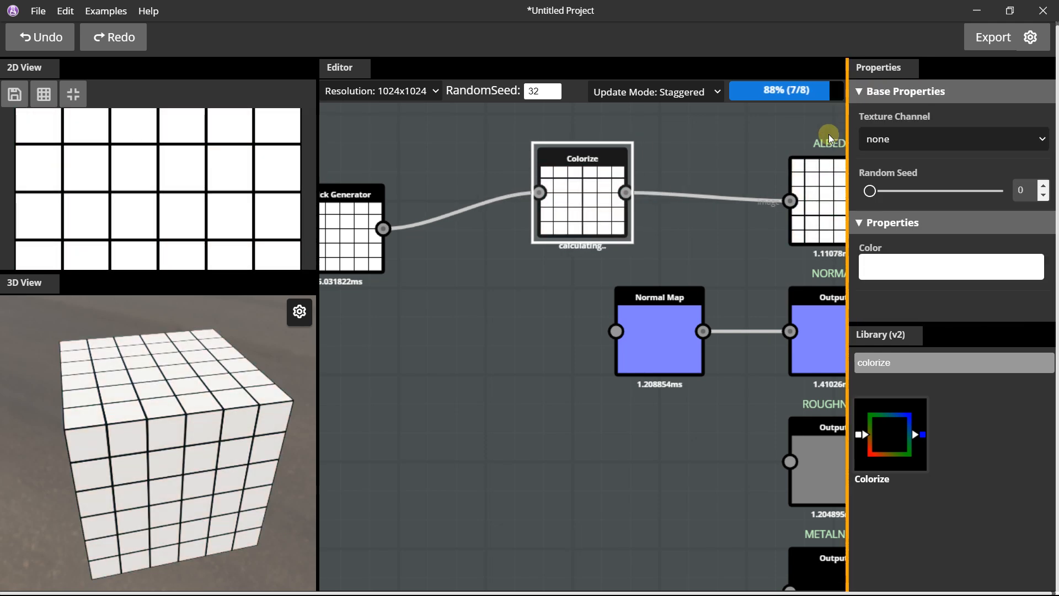
pyautogui.click(450, 260)
# Move the Colorize node slightly closer to the Brick Generator and look at the tiles on the cube.
pyautogui.scroll(-2, 463, 264)
pyautogui.moveTo(437, 173); pyautogui.dragTo(512, 244, button='middle')
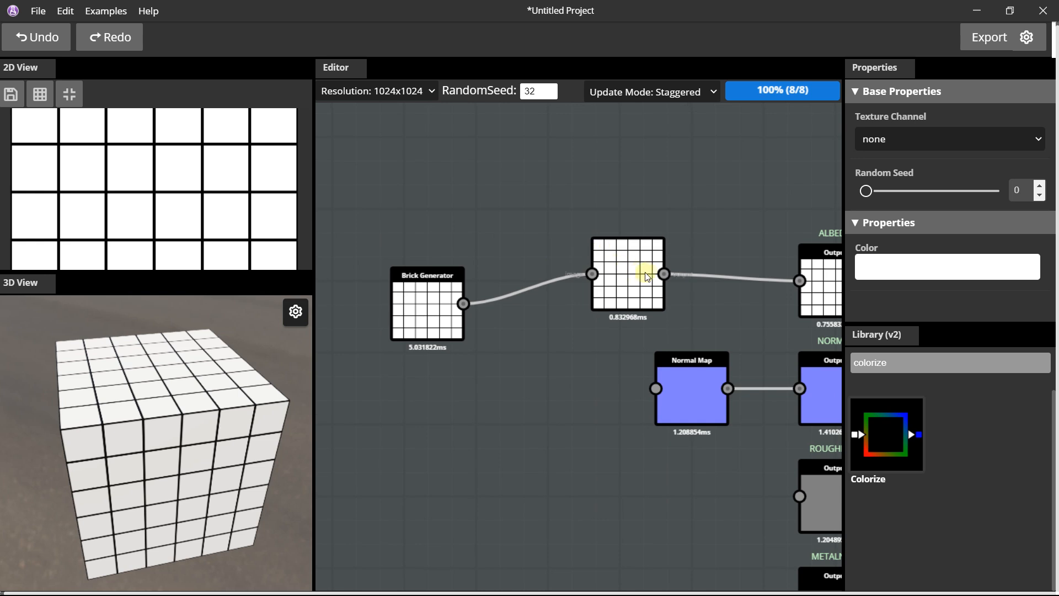
pyautogui.moveTo(647, 277); pyautogui.dragTo(624, 273)
pyautogui.scroll(3, 149, 390)
pyautogui.scroll(3, 175, 381)
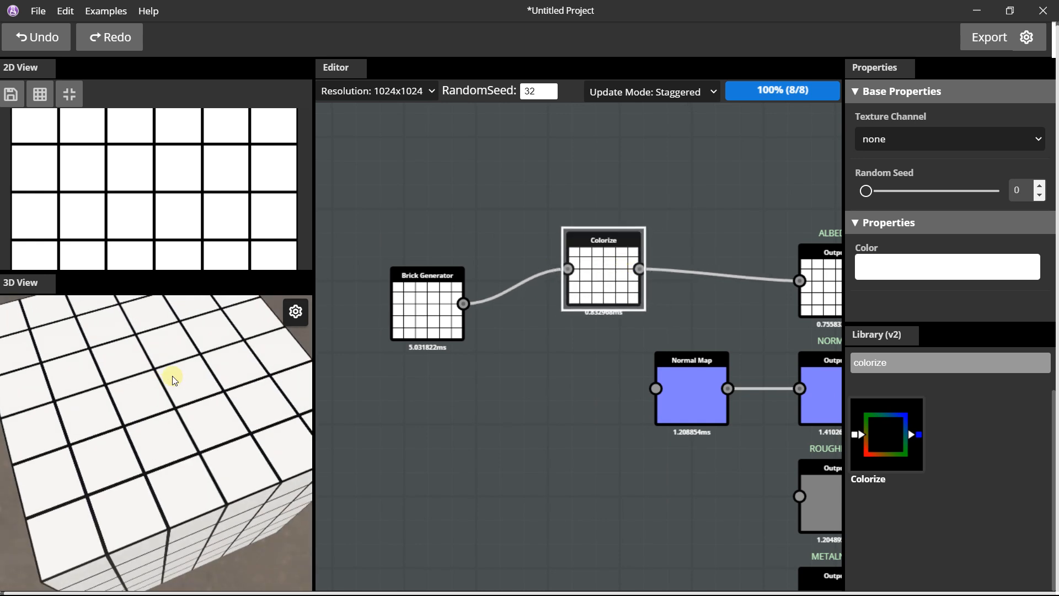
# Find the noise nodes in the library and place a Fractal Noise node above the Brick Generator.
pyautogui.moveTo(902, 369); pyautogui.dragTo(853, 372)
pyautogui.press('BackSpace')
pyautogui.write('noise')
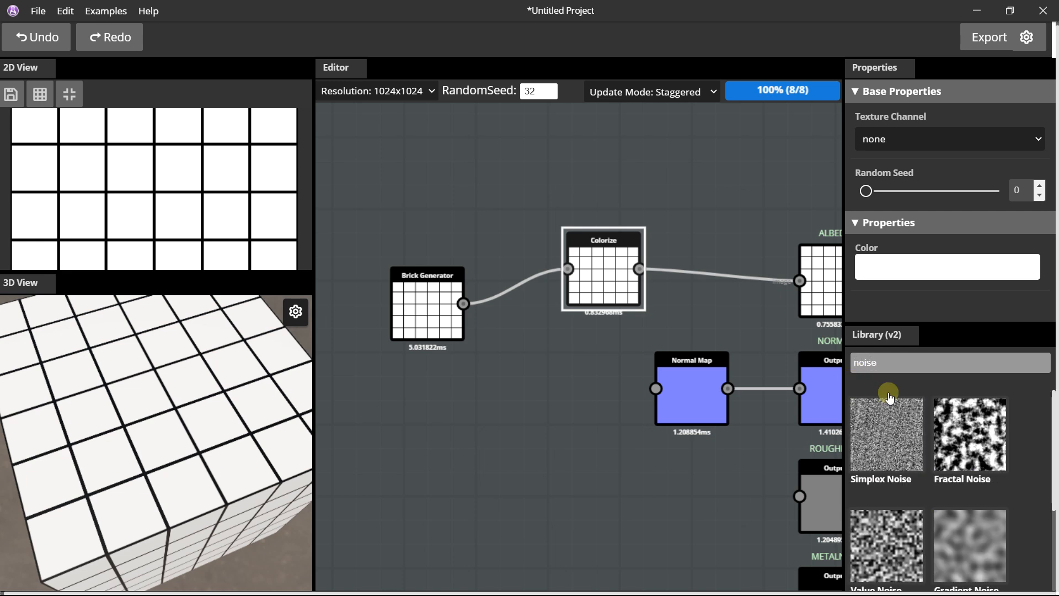
pyautogui.moveTo(963, 414); pyautogui.dragTo(428, 154)
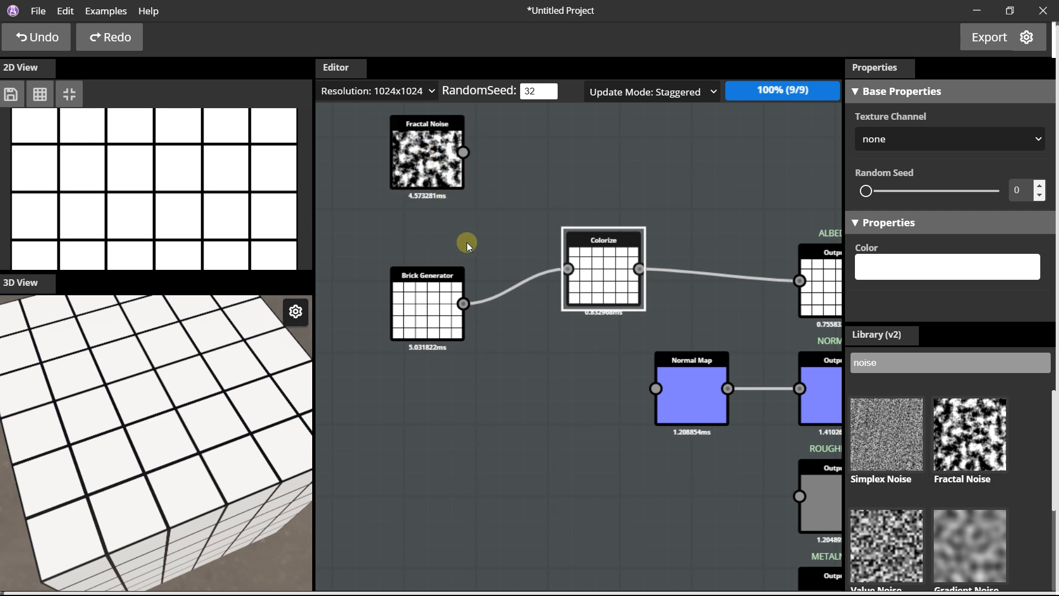
pyautogui.moveTo(467, 243); pyautogui.dragTo(492, 324, button='middle')
pyautogui.moveTo(457, 239)
pyautogui.mouseDown()
pyautogui.moveTo(444, 237)
pyautogui.moveTo(455, 227)
pyautogui.mouseUp()
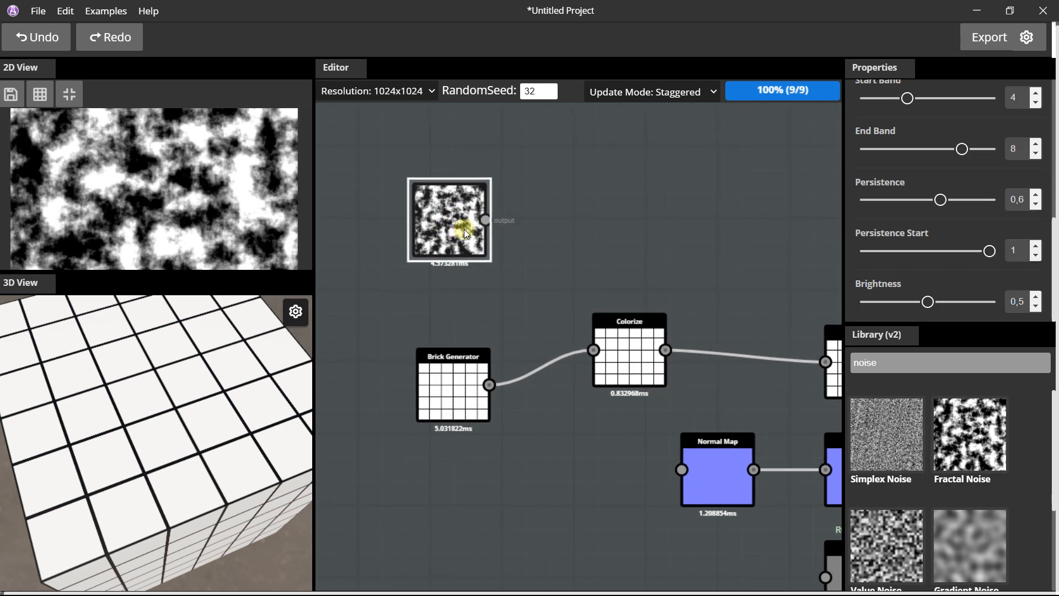
pyautogui.moveTo(557, 215); pyautogui.dragTo(539, 209, button='middle')
pyautogui.moveTo(625, 223); pyautogui.dragTo(572, 214, button='middle')
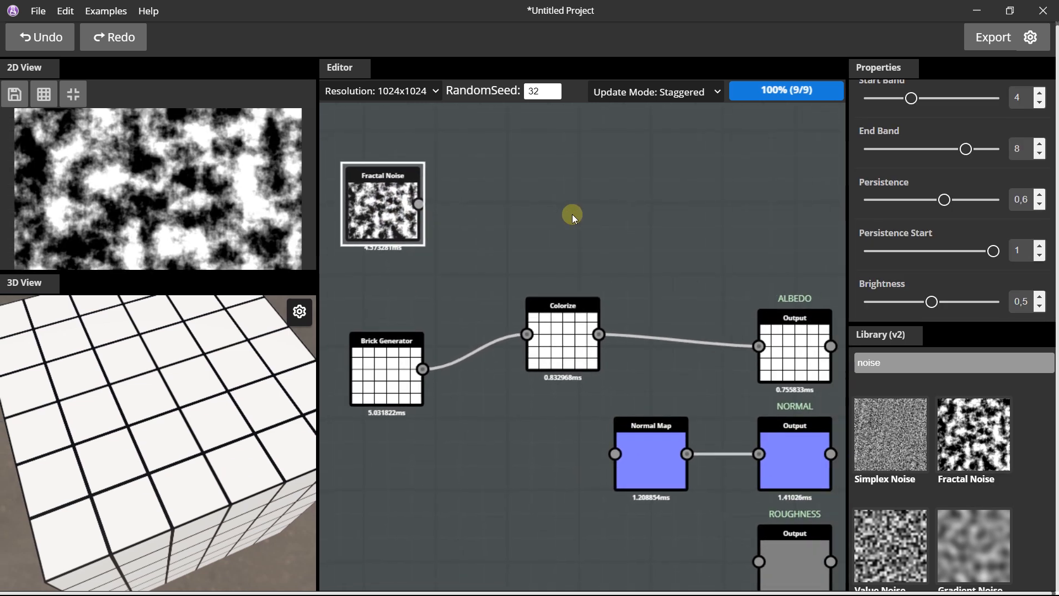
# Add a second Colorize node beside the Fractal Noise node.
pyautogui.doubleClick(890, 361)
pyautogui.write('color')
pyautogui.moveTo(974, 434); pyautogui.dragTo(549, 183)
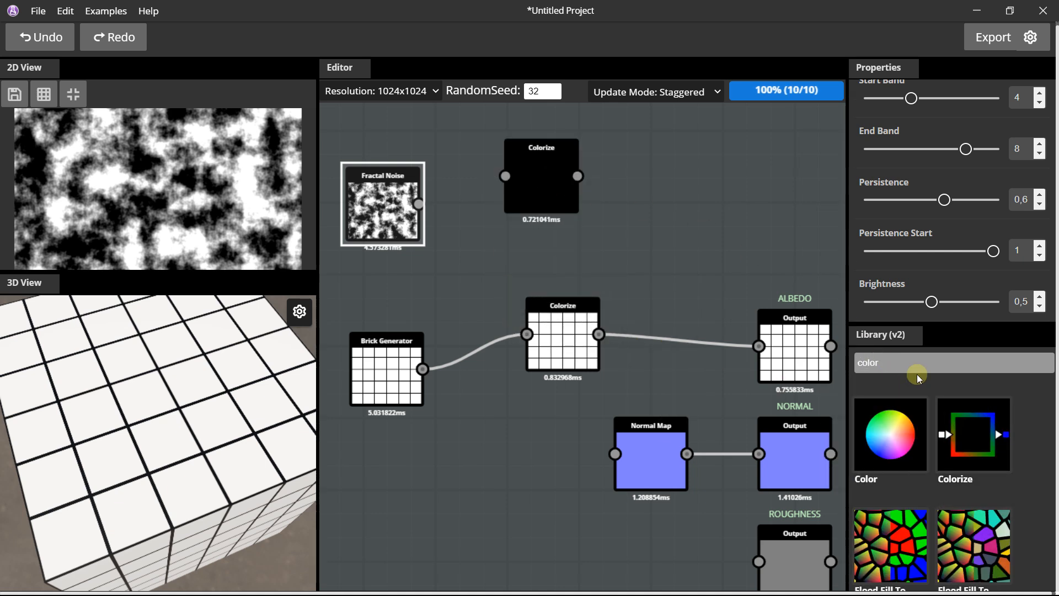
# Search the library for the Blend node and place it between the Colorize nodes and the albedo output, shifting the tile Colorize slightly away.
pyautogui.moveTo(917, 366); pyautogui.dragTo(856, 369)
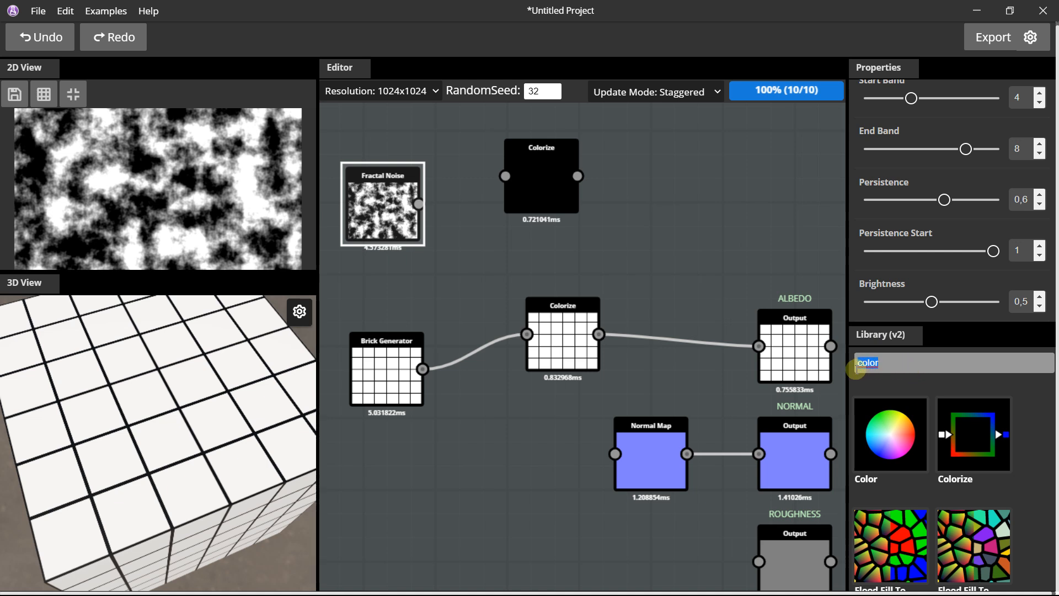
pyautogui.write('blend')
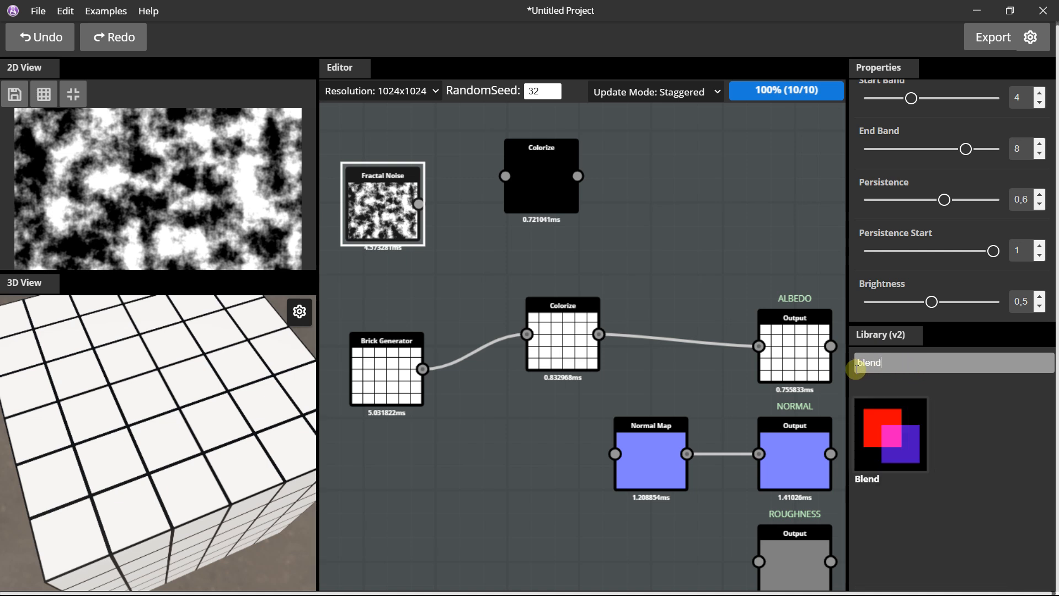
pyautogui.moveTo(900, 411); pyautogui.dragTo(660, 272)
pyautogui.click(577, 331)
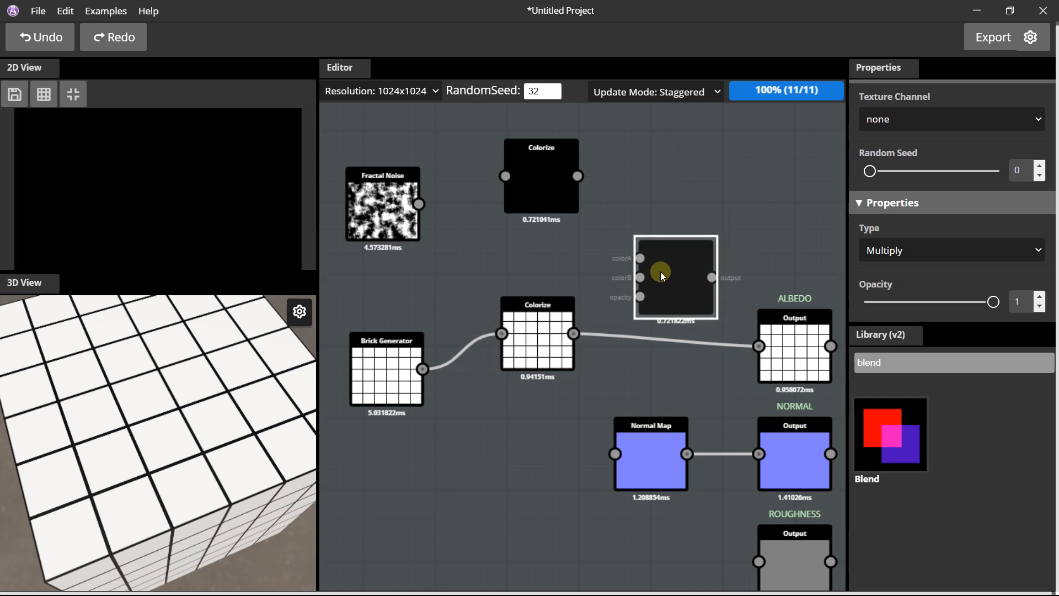
# Wire the tile Colorize into the Blend's colorB, the Fractal Noise through its Colorize into colorA, and the Blend into the albedo output.
pyautogui.moveTo(575, 333); pyautogui.dragTo(639, 278)
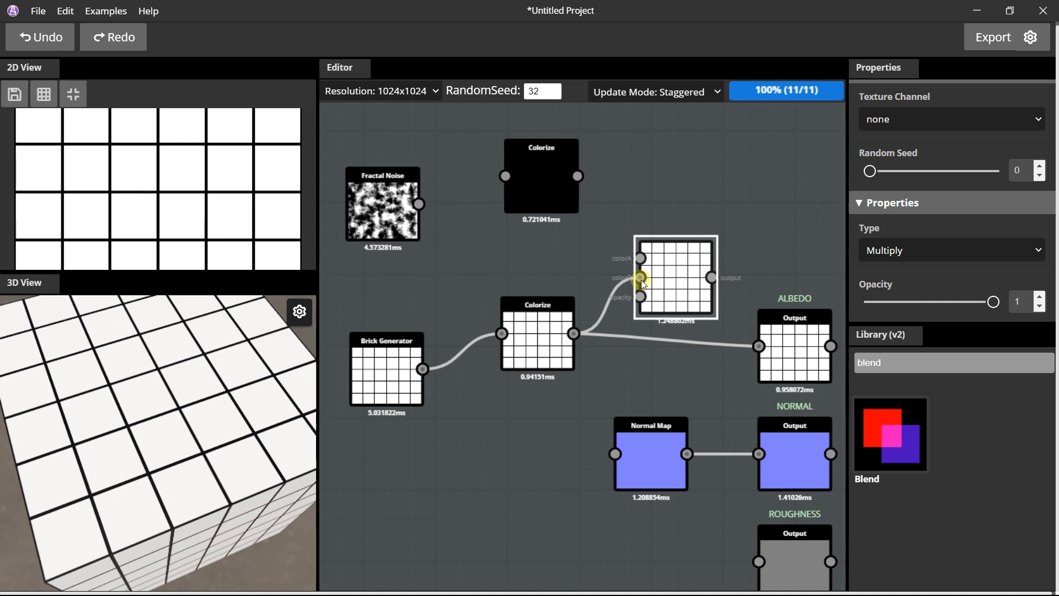
pyautogui.moveTo(420, 204); pyautogui.dragTo(506, 176)
pyautogui.moveTo(577, 176); pyautogui.dragTo(640, 258)
pyautogui.moveTo(713, 277); pyautogui.dragTo(758, 345)
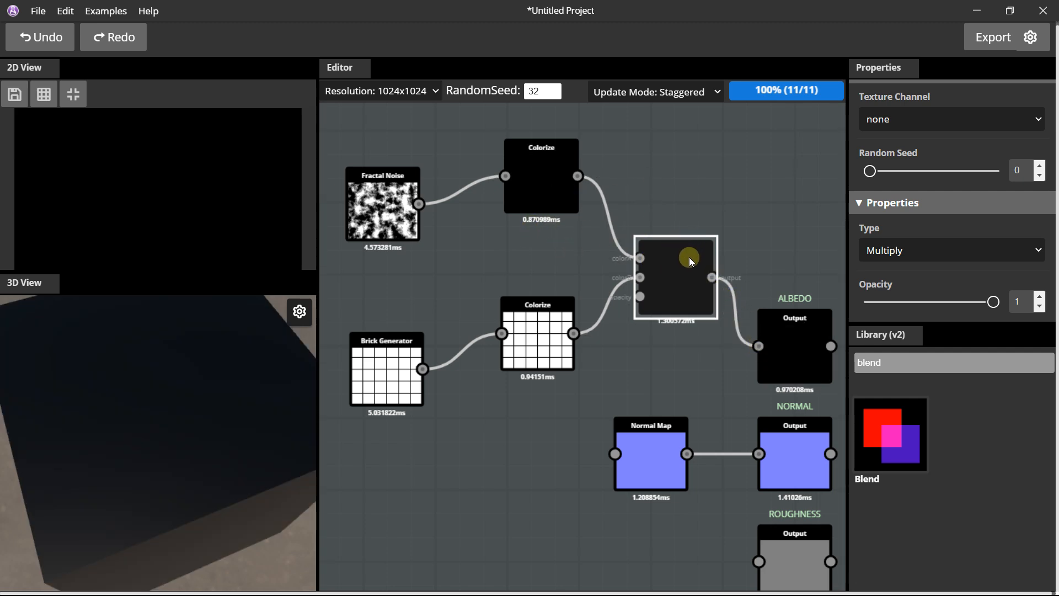
# Set the noise Colorize node's color to white (FFFFFF) and move the node slightly closer to the Blend node.
pyautogui.click(512, 168)
pyautogui.click(910, 264)
pyautogui.scroll(-3, 920, 169)
pyautogui.moveTo(899, 178); pyautogui.dragTo(849, 145)
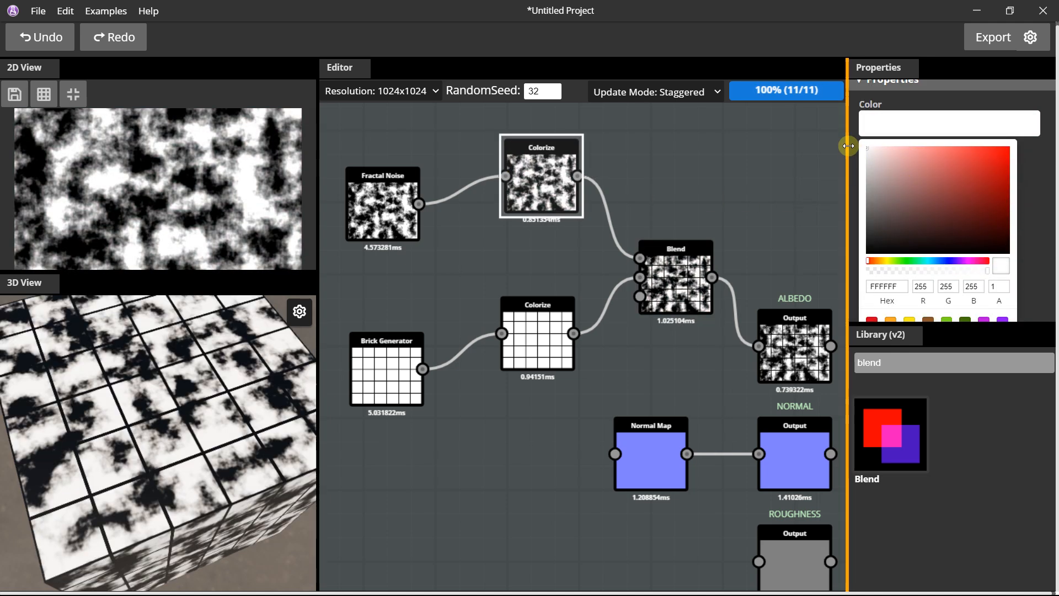
pyautogui.click(514, 194)
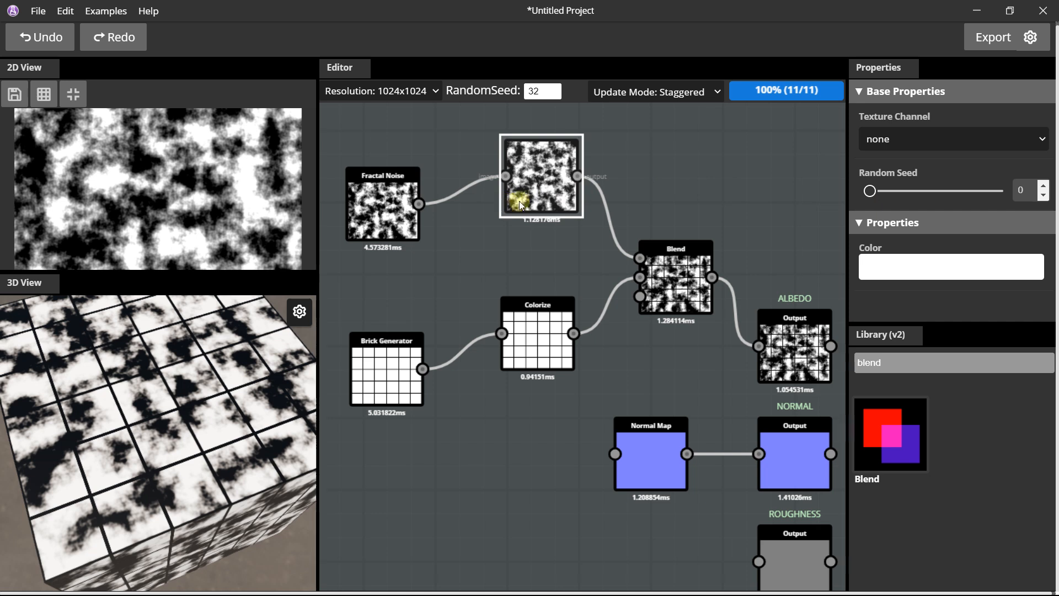
pyautogui.moveTo(519, 201); pyautogui.dragTo(520, 221)
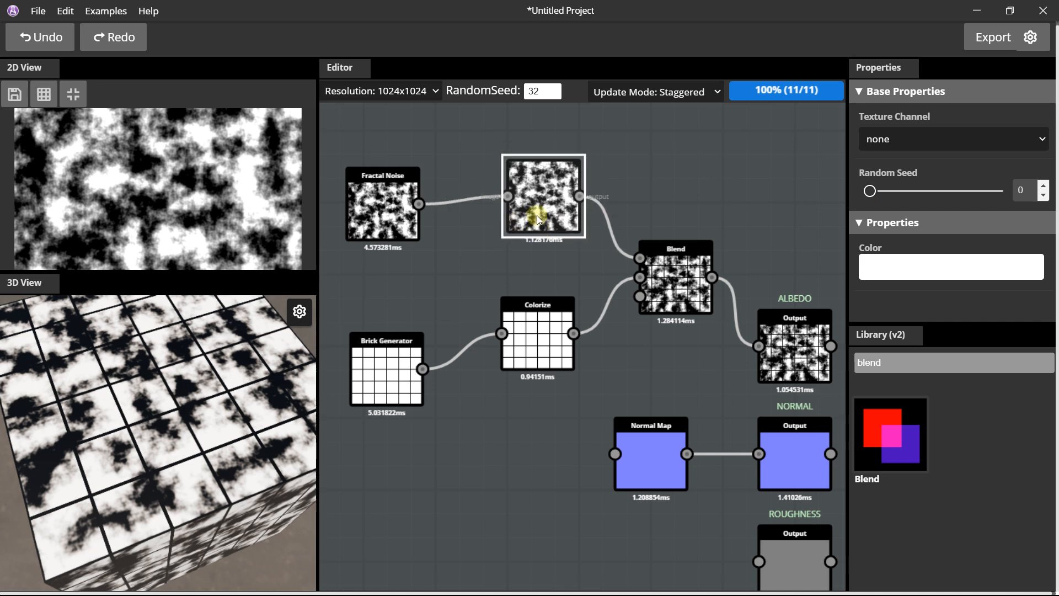
# Try the Add and Subtract types on the Blend node and return it to Multiply.
pyautogui.click(679, 262)
pyautogui.click(905, 250)
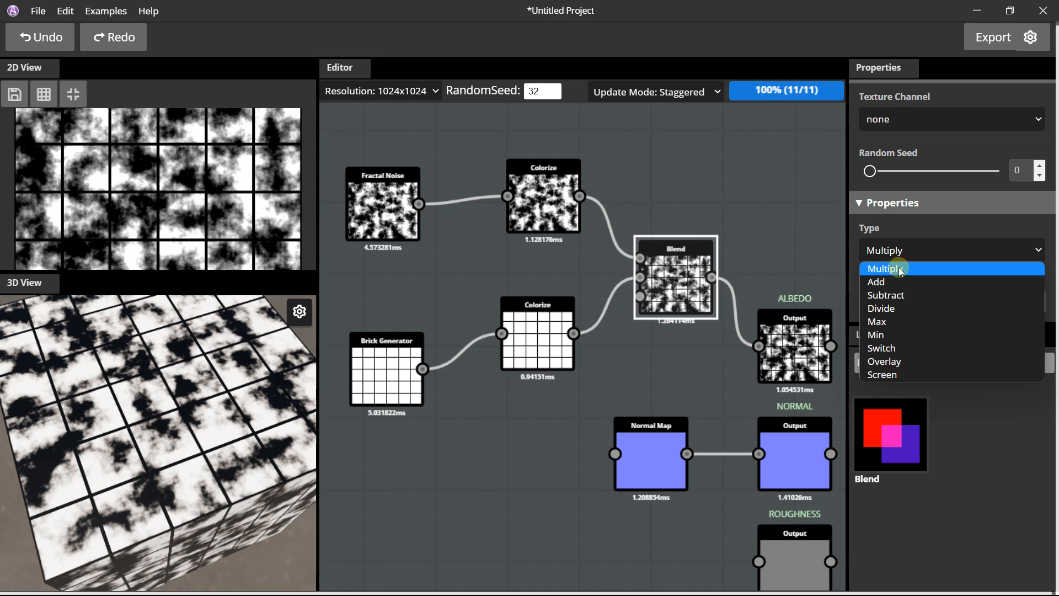
pyautogui.click(891, 280)
pyautogui.click(892, 249)
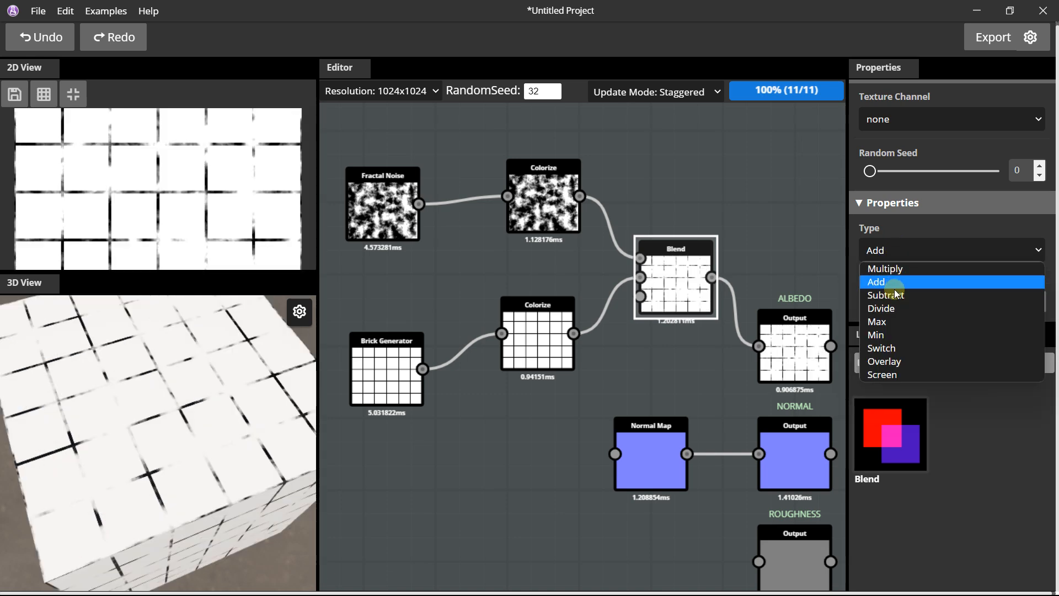
pyautogui.click(891, 295)
pyautogui.click(892, 254)
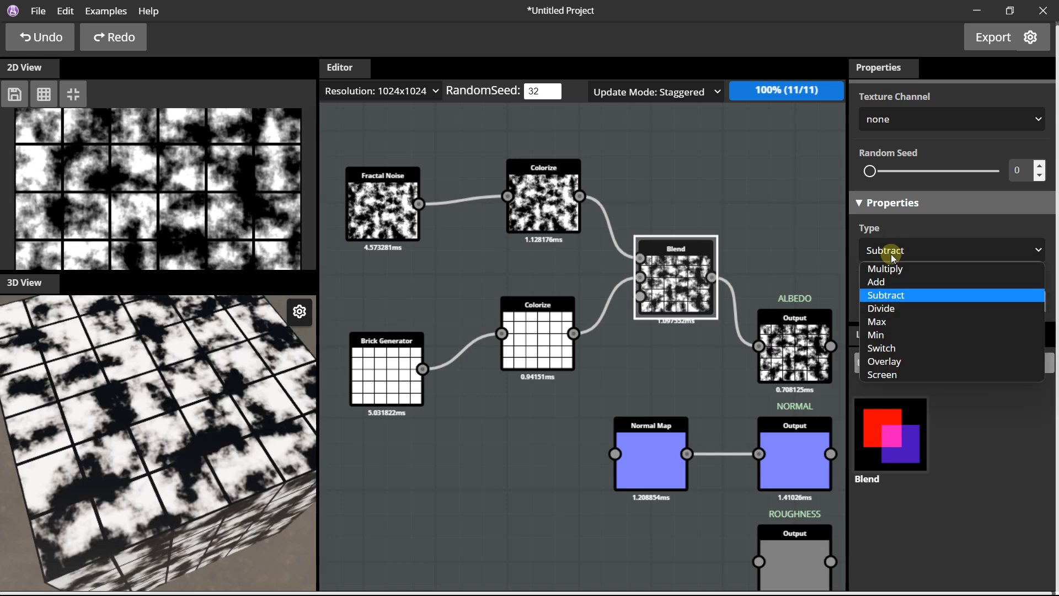
pyautogui.click(891, 268)
# Move the Brick Generator node slightly closer to the Fractal Noise node.
pyautogui.moveTo(382, 344); pyautogui.dragTo(380, 320)
pyautogui.moveTo(387, 278); pyautogui.dragTo(487, 266, button='middle')
pyautogui.scroll(1, 486, 259)
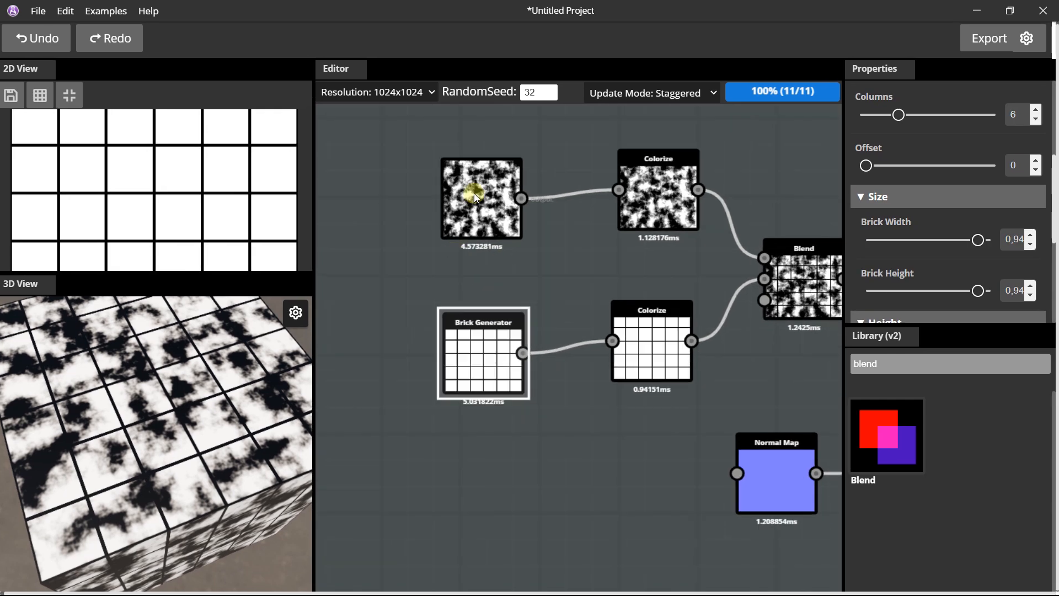
# Try out the Fractal Noise node's Scale and Y Scale, and set its X Scale to 2.
pyautogui.click(475, 193)
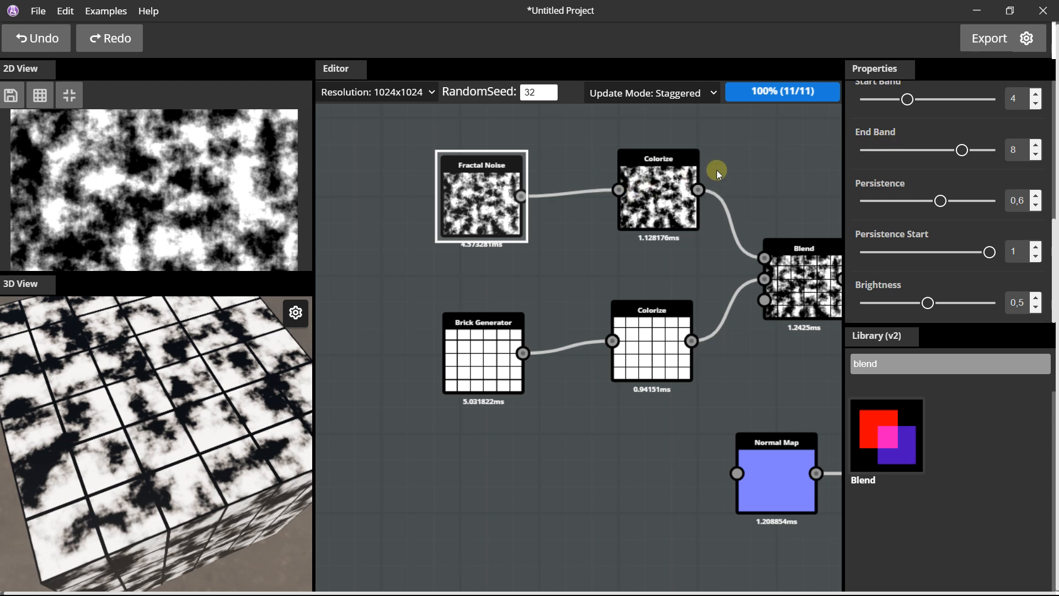
pyautogui.moveTo(717, 170); pyautogui.dragTo(650, 205, button='middle')
pyautogui.scroll(1, 650, 205)
pyautogui.scroll(-2, 650, 205)
pyautogui.scroll(2, 937, 185)
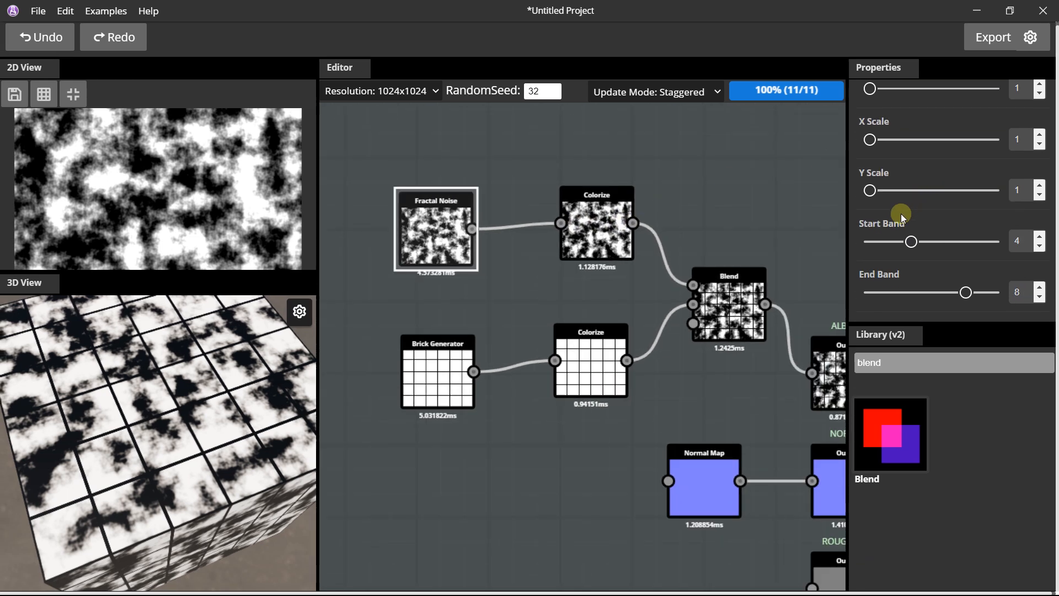
pyautogui.scroll(2, 898, 193)
pyautogui.scroll(-2, 905, 215)
pyautogui.scroll(2, 891, 150)
pyautogui.moveTo(871, 160)
pyautogui.mouseDown()
pyautogui.moveTo(885, 161)
pyautogui.moveTo(863, 167)
pyautogui.mouseUp()
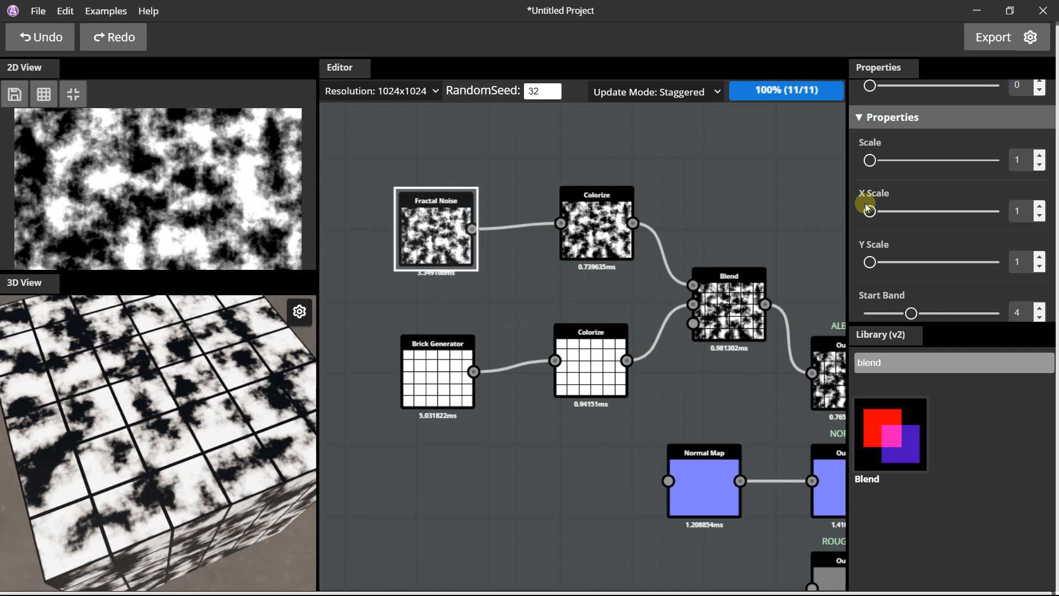
pyautogui.moveTo(873, 264); pyautogui.dragTo(868, 264)
pyautogui.moveTo(872, 211); pyautogui.dragTo(879, 212)
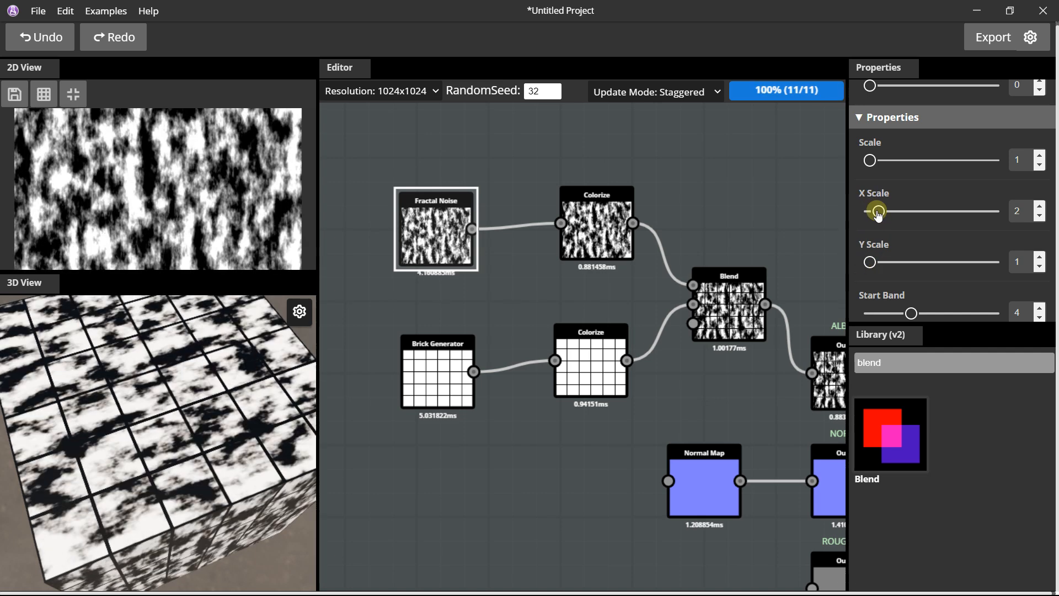
# Set the Fractal Noise node's Persistence to 0,74, Persistence Start to 0,31 and Brightness to 0,62.
pyautogui.scroll(-1, 906, 214)
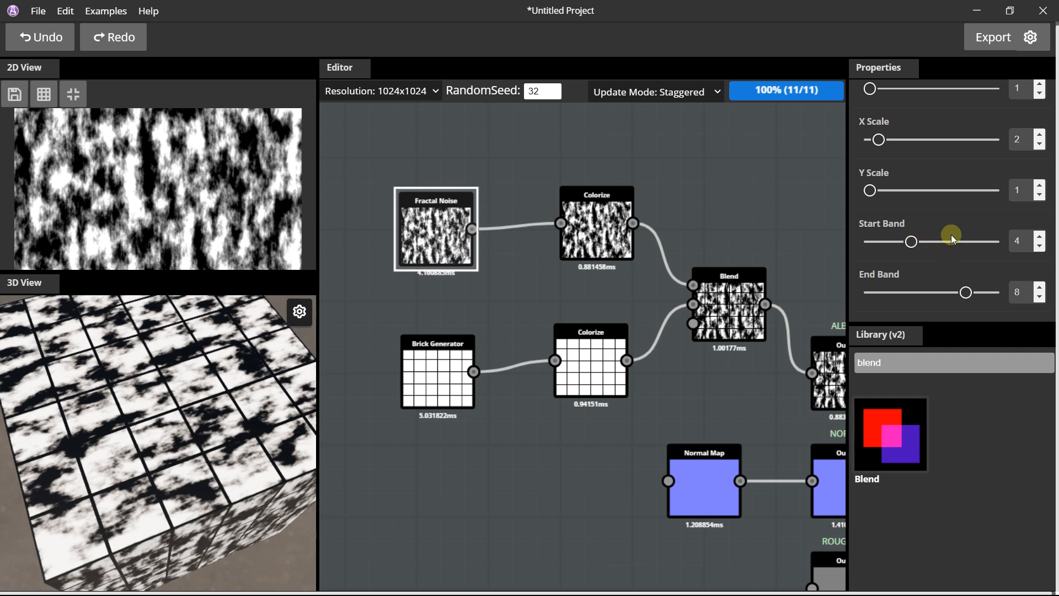
pyautogui.scroll(-2, 951, 234)
pyautogui.moveTo(991, 254); pyautogui.dragTo(942, 256)
pyautogui.moveTo(945, 204)
pyautogui.mouseDown()
pyautogui.moveTo(930, 206)
pyautogui.moveTo(963, 213)
pyautogui.mouseUp()
pyautogui.moveTo(944, 251); pyautogui.dragTo(910, 252)
pyautogui.scroll(-2, 752, 220)
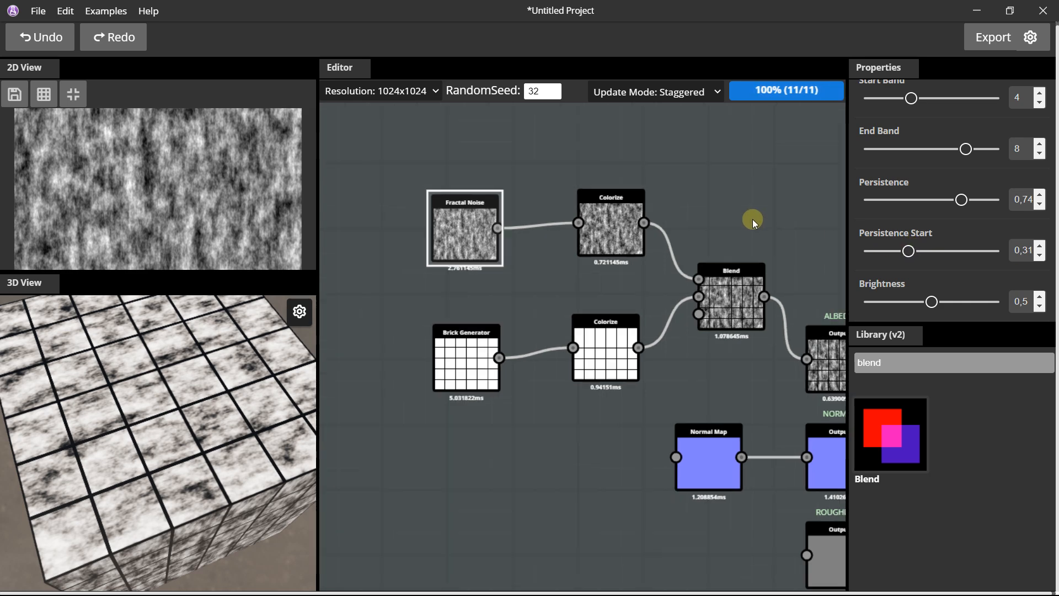
pyautogui.moveTo(932, 304)
pyautogui.mouseDown()
pyautogui.moveTo(960, 303)
pyautogui.moveTo(936, 303)
pyautogui.moveTo(945, 304)
pyautogui.mouseUp()
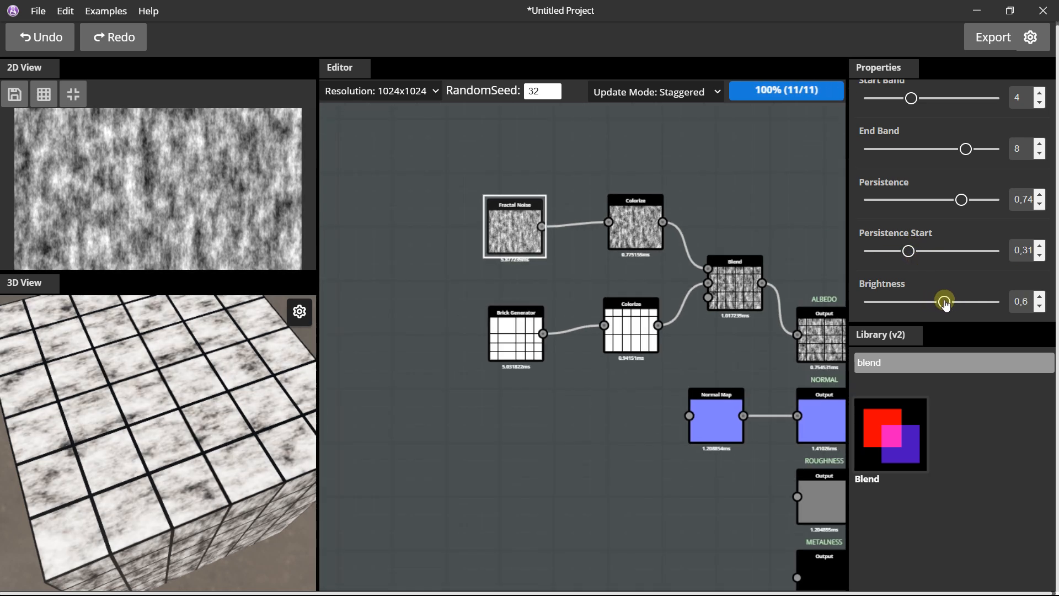
# Inspect the noisy tiles on the cube and move the Fractal Noise node farther from its Colorize node.
pyautogui.moveTo(159, 353)
pyautogui.mouseDown()
pyautogui.moveTo(144, 355)
pyautogui.moveTo(165, 367)
pyautogui.mouseUp()
pyautogui.scroll(2, 572, 203)
pyautogui.moveTo(496, 209); pyautogui.dragTo(453, 209)
pyautogui.doubleClick(868, 363)
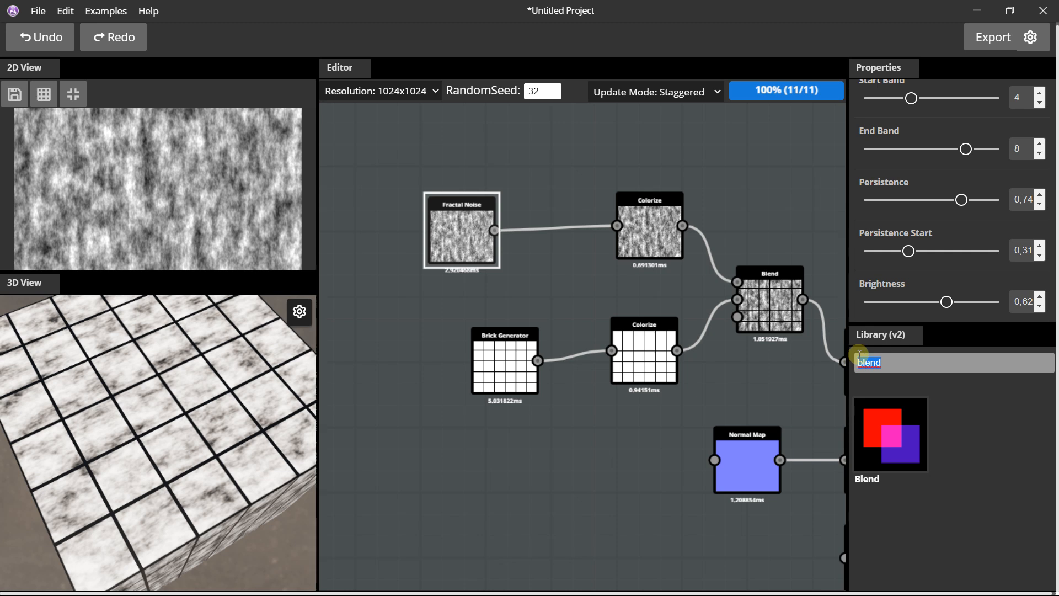
pyautogui.write('map')
pyautogui.scroll(-1, 918, 461)
pyautogui.scroll(1, 916, 441)
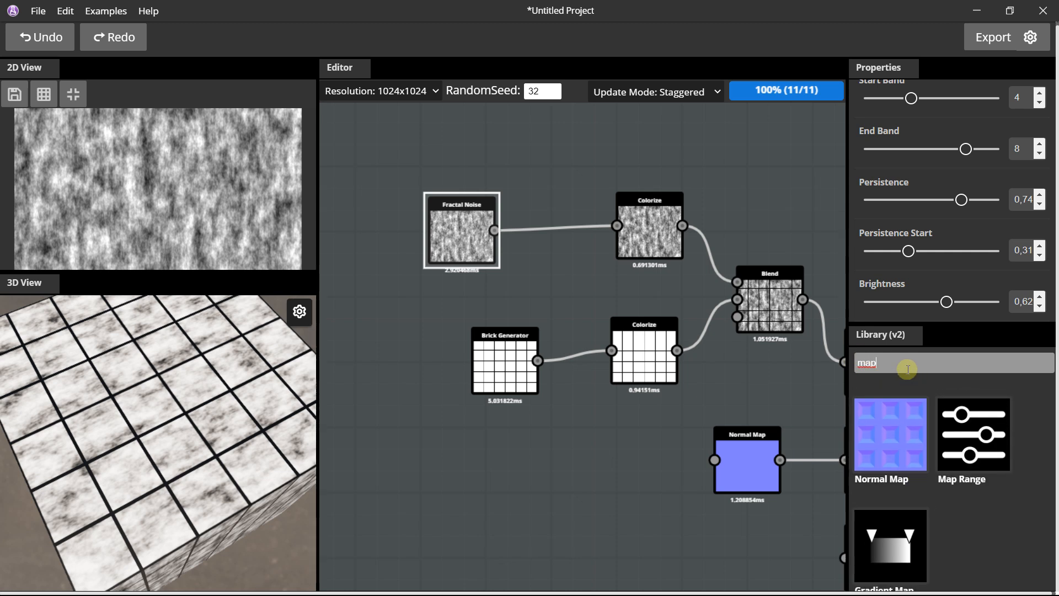
pyautogui.press('BackSpace')
pyautogui.press('BackSpace')
pyautogui.press('BackSpace')
# Search the library for the histogram nodes and place a Histogram Scan node between the Fractal Noise and its Colorize.
pyautogui.write('his')
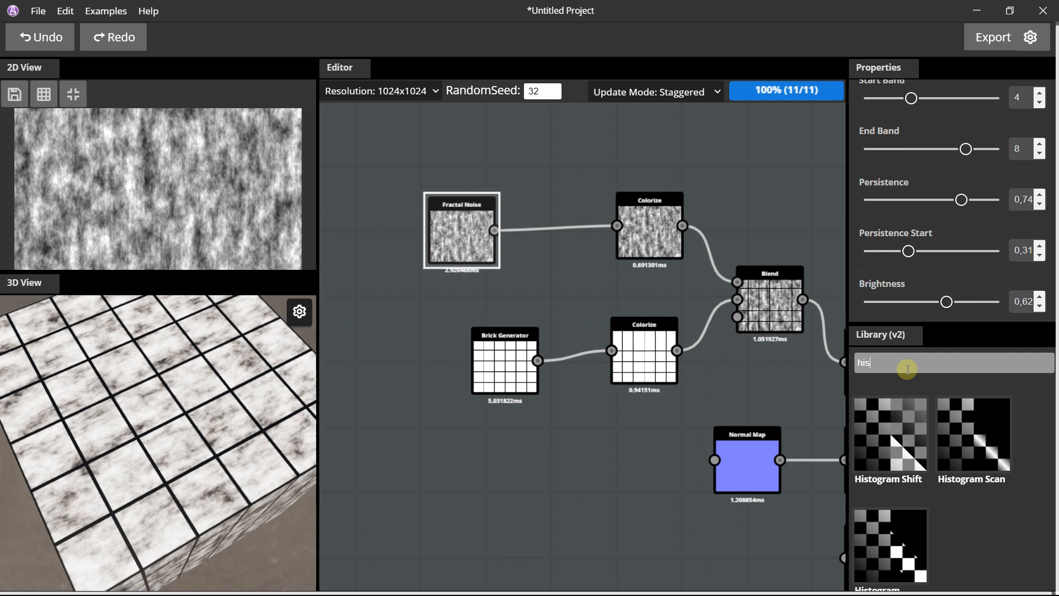
pyautogui.scroll(-1, 858, 429)
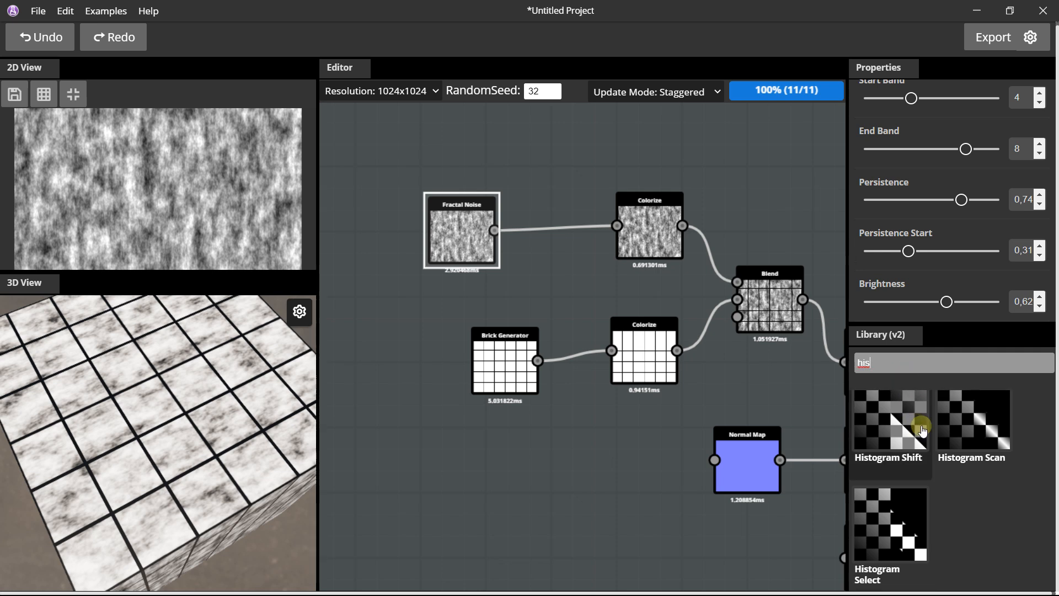
pyautogui.moveTo(960, 424); pyautogui.dragTo(524, 212)
pyautogui.scroll(2, 487, 218)
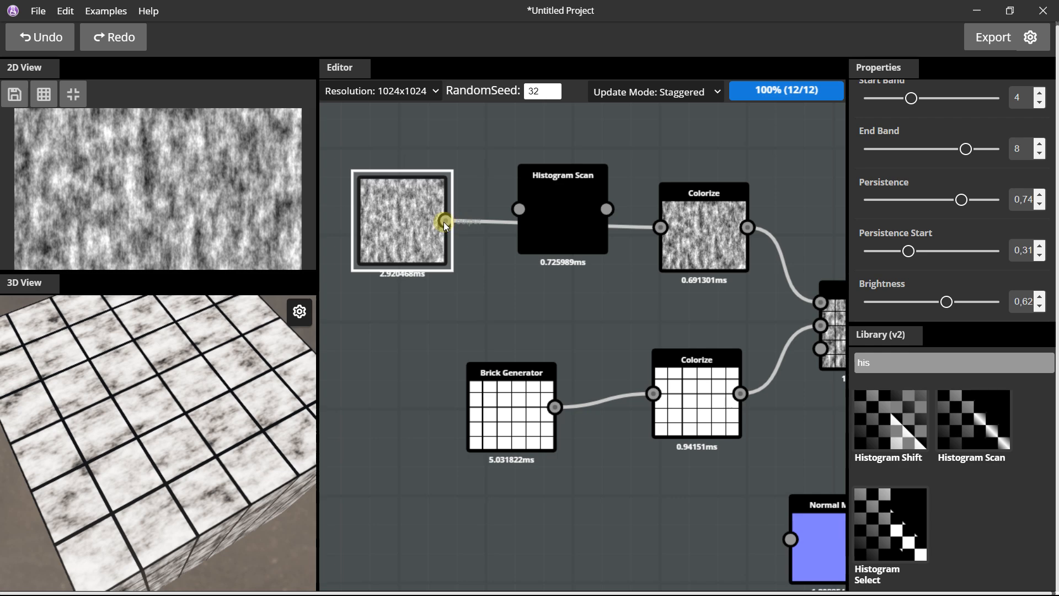
# Connect the Fractal Noise to the Histogram Scan and the Histogram Scan to the noise Colorize node.
pyautogui.moveTo(450, 223); pyautogui.dragTo(519, 209)
pyautogui.moveTo(604, 211); pyautogui.dragTo(661, 227)
pyautogui.moveTo(568, 194)
pyautogui.mouseDown()
pyautogui.moveTo(558, 214)
pyautogui.moveTo(557, 197)
pyautogui.mouseUp()
# Set the Histogram Scan node's Invert option to True and look closer at the tiles on the cube.
pyautogui.scroll(-2, 937, 169)
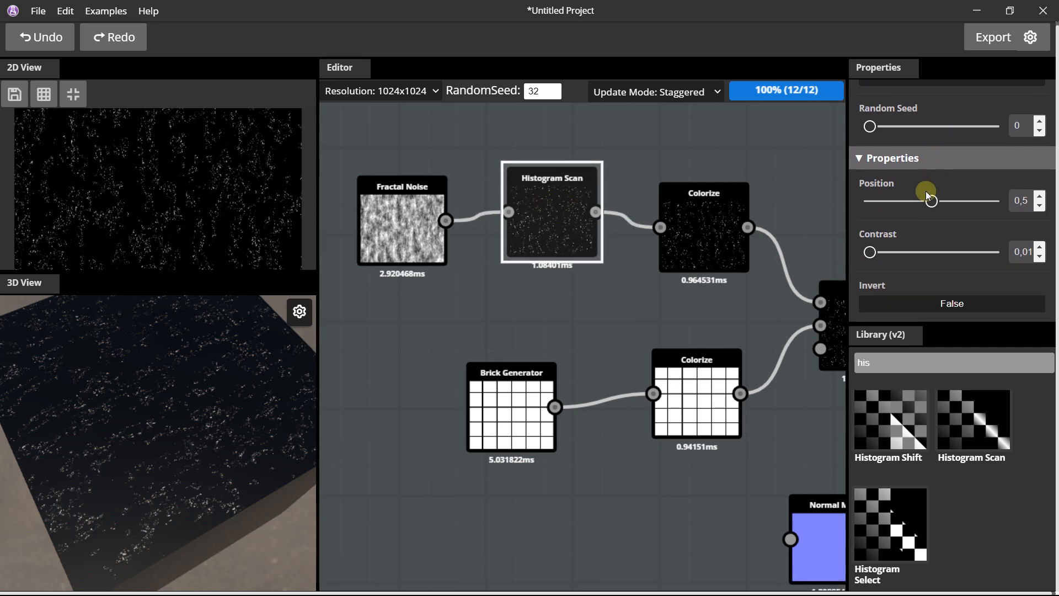
pyautogui.click(912, 302)
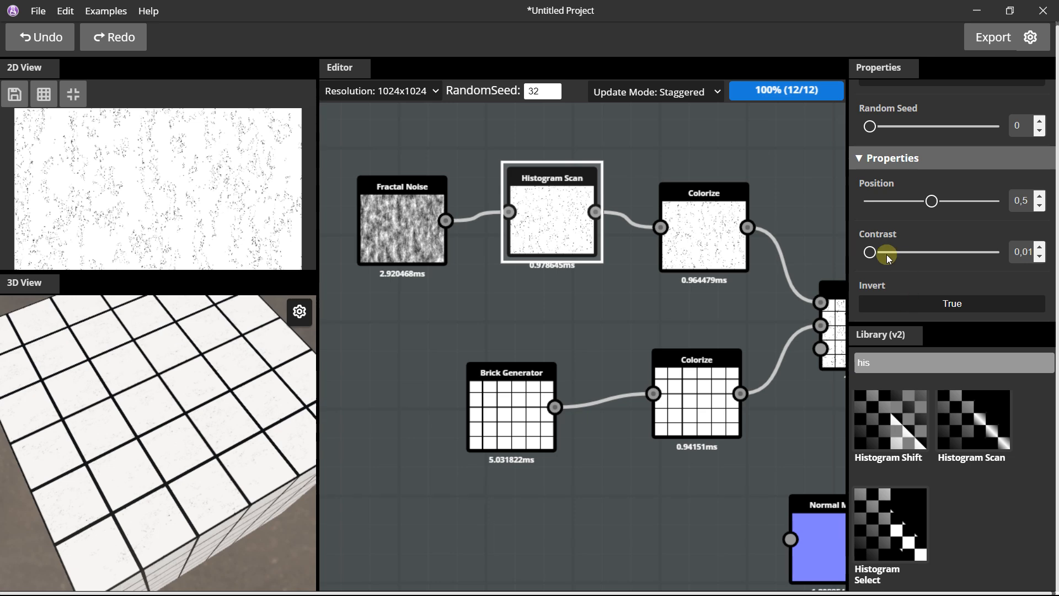
pyautogui.scroll(3, 200, 384)
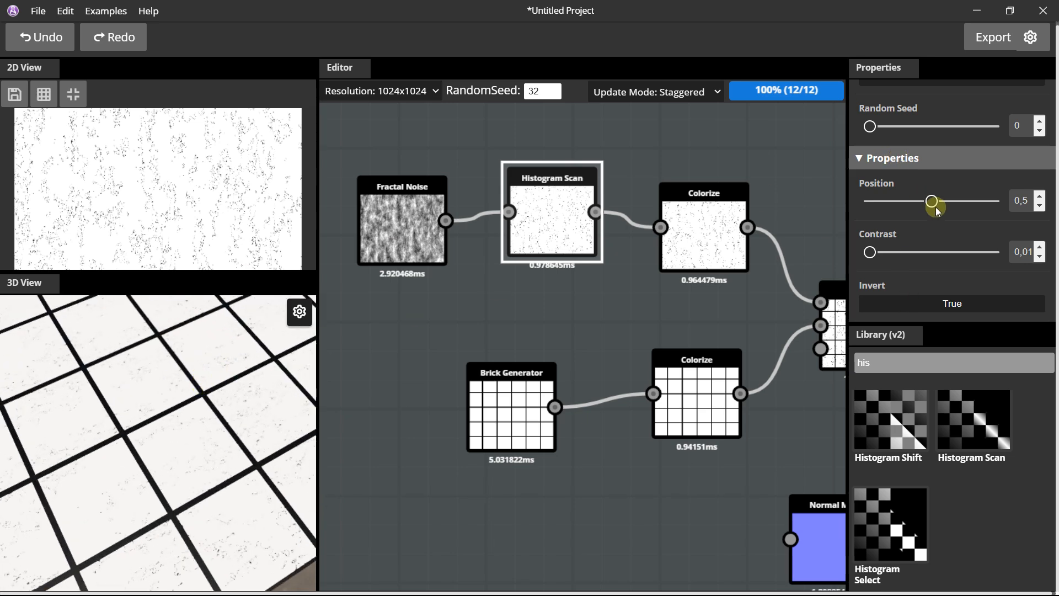
# Set the Histogram Scan node's Position to 0,55 and Contrast to 0,08, and inspect the veining on the cube.
pyautogui.moveTo(870, 252)
pyautogui.mouseDown()
pyautogui.moveTo(899, 252)
pyautogui.moveTo(878, 254)
pyautogui.mouseUp()
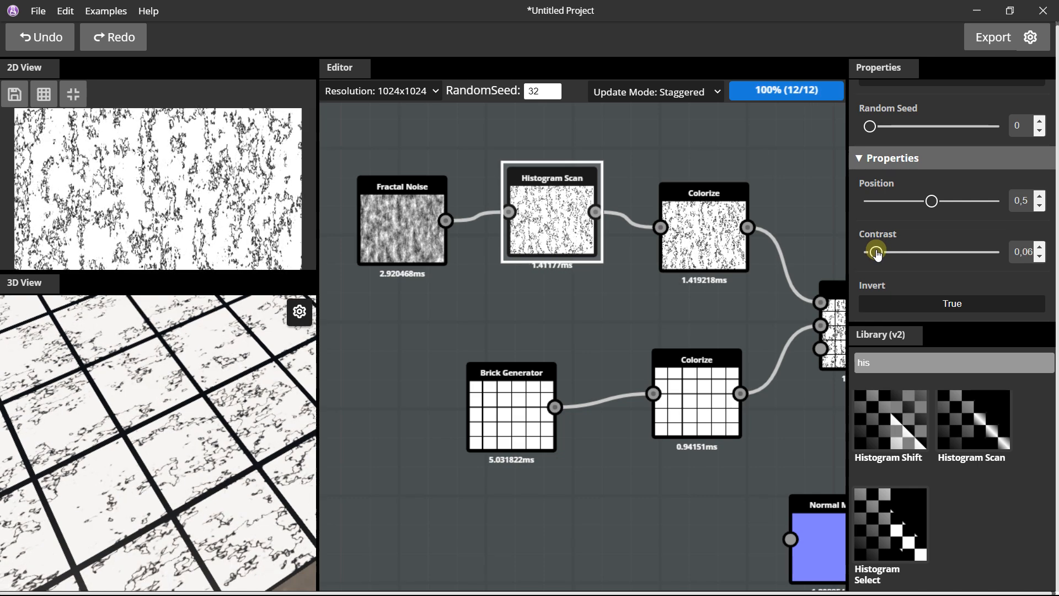
pyautogui.moveTo(936, 202)
pyautogui.mouseDown()
pyautogui.moveTo(909, 203)
pyautogui.moveTo(969, 204)
pyautogui.moveTo(940, 214)
pyautogui.mouseUp()
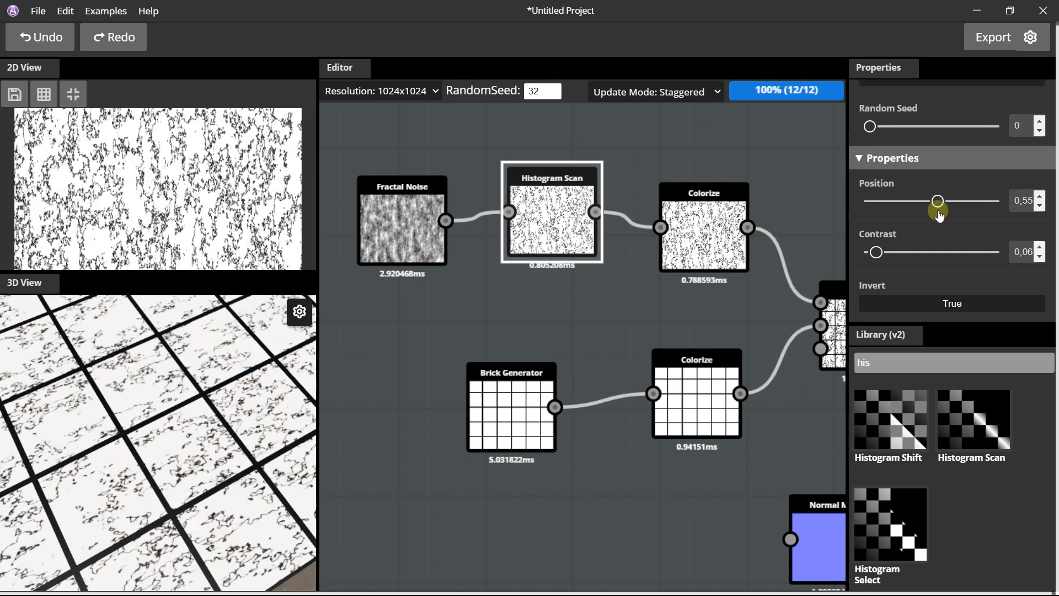
pyautogui.moveTo(878, 254)
pyautogui.mouseDown()
pyautogui.moveTo(904, 253)
pyautogui.moveTo(880, 253)
pyautogui.mouseUp()
pyautogui.moveTo(125, 367); pyautogui.dragTo(170, 350)
pyautogui.scroll(5, 175, 393)
pyautogui.scroll(-10, 175, 379)
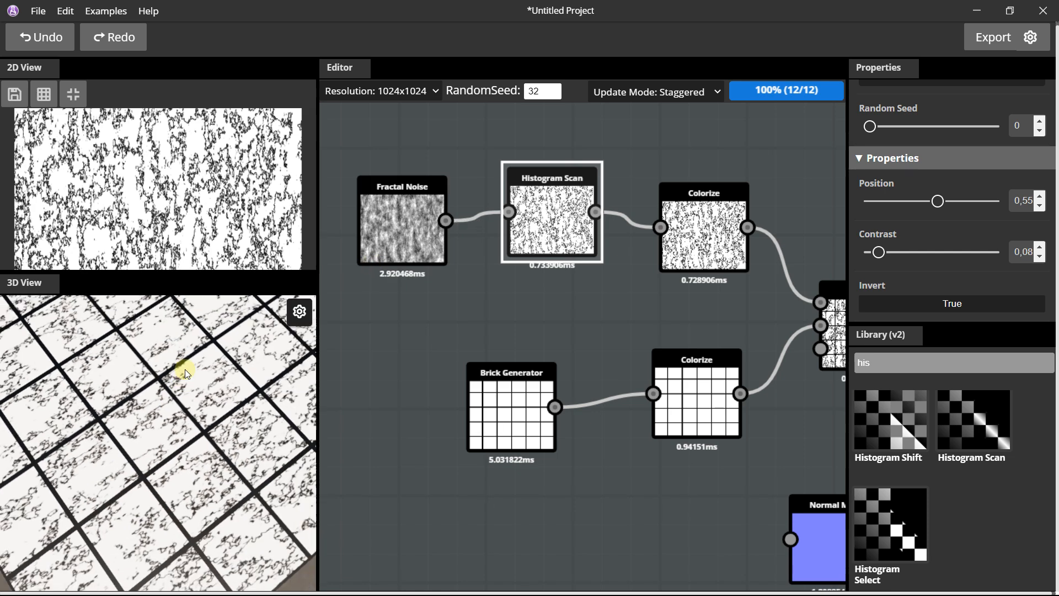
pyautogui.moveTo(185, 369); pyautogui.dragTo(183, 359)
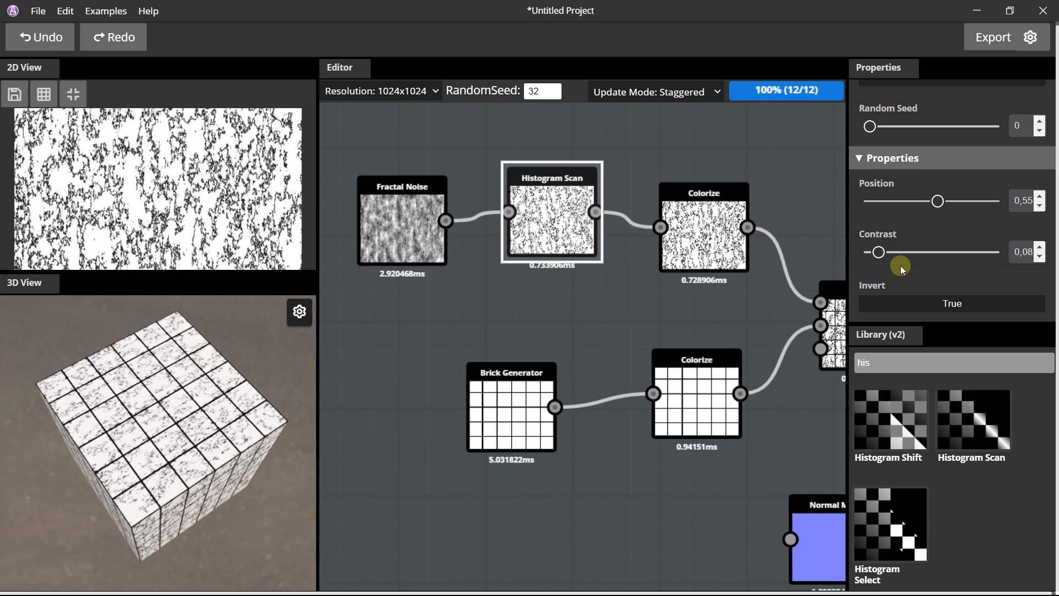
# Search the library for the Map Range node and place it below the Histogram Scan and noise Colorize nodes.
pyautogui.moveTo(872, 364); pyautogui.dragTo(860, 362)
pyautogui.write('ran')
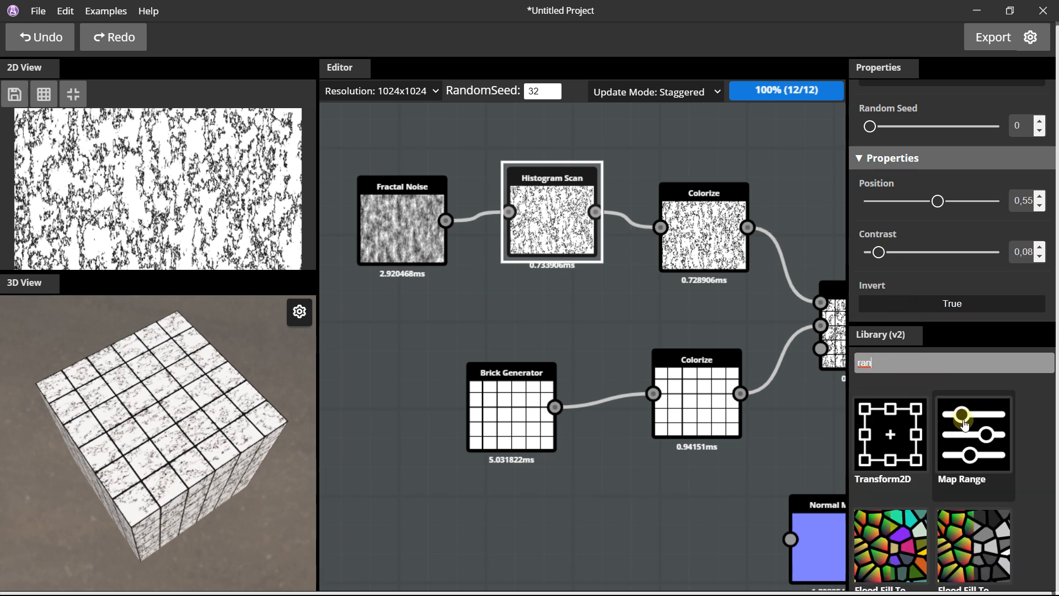
pyautogui.moveTo(964, 425); pyautogui.dragTo(597, 287)
pyautogui.scroll(1, 425, 223)
# Spread the noise chain apart and wire the Map Range node between the Histogram Scan and the noise Colorize.
pyautogui.moveTo(410, 210); pyautogui.dragTo(337, 191)
pyautogui.moveTo(547, 190); pyautogui.dragTo(502, 177)
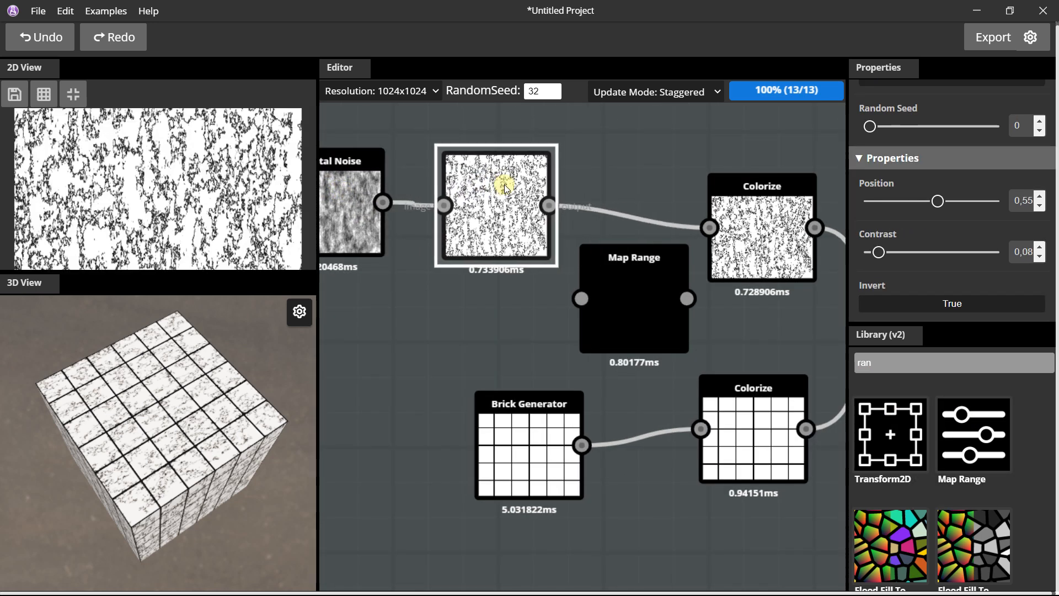
pyautogui.moveTo(623, 270); pyautogui.dragTo(616, 182)
pyautogui.moveTo(494, 177); pyautogui.dragTo(479, 177)
pyautogui.moveTo(541, 207); pyautogui.dragTo(574, 210)
pyautogui.moveTo(679, 210); pyautogui.dragTo(709, 228)
# Set the Map Range node's Output Maximum to 0,58.
pyautogui.click(635, 175)
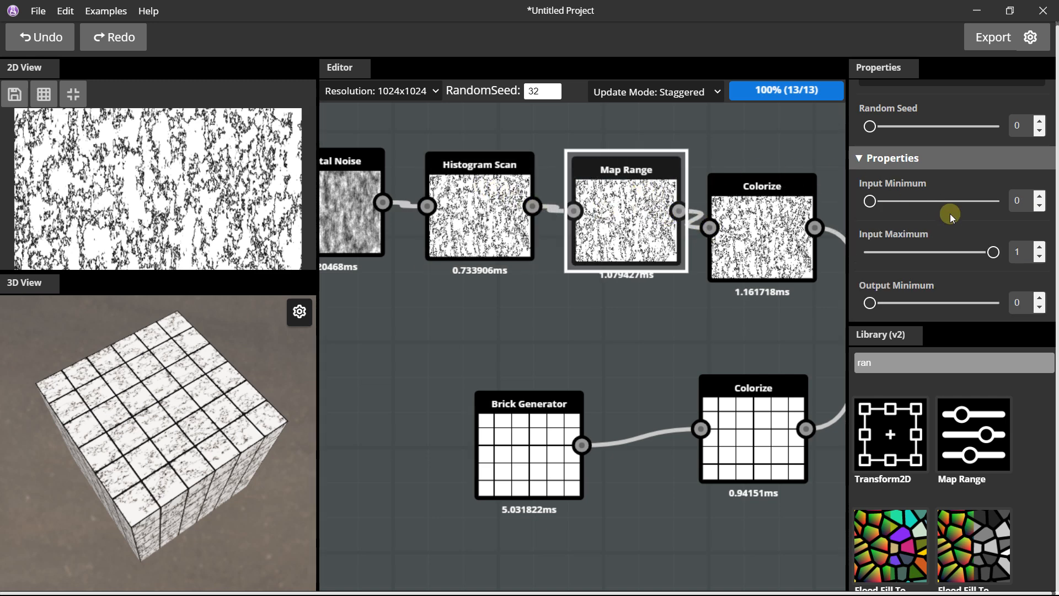
pyautogui.scroll(-1, 943, 255)
pyautogui.moveTo(993, 301); pyautogui.dragTo(942, 301)
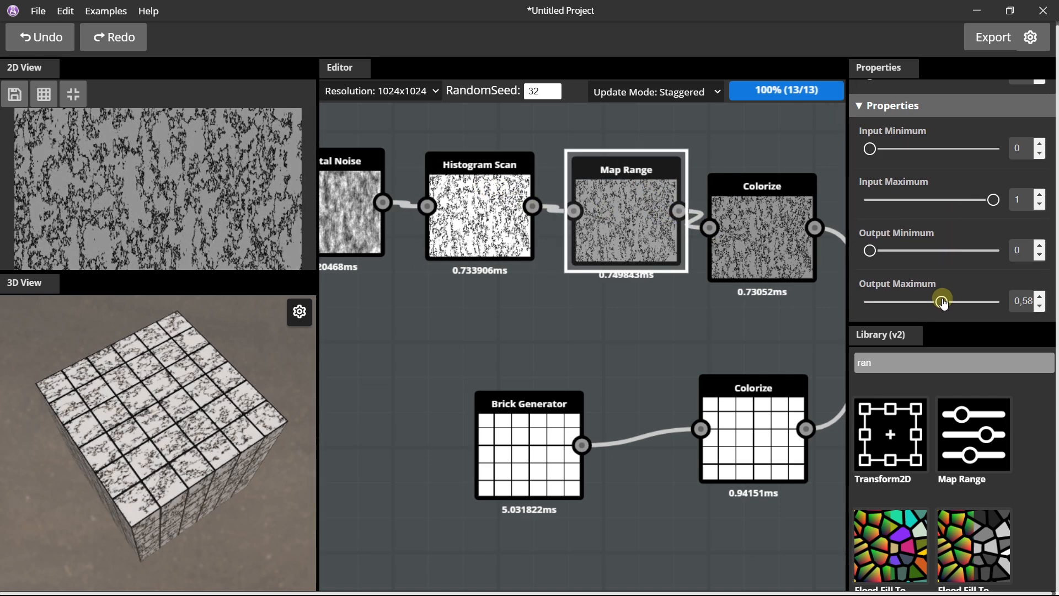
# Set the Map Range node's Output Minimum to 0,34 and check the softened veining on the cube.
pyautogui.moveTo(873, 252); pyautogui.dragTo(923, 253)
pyautogui.scroll(6, 204, 389)
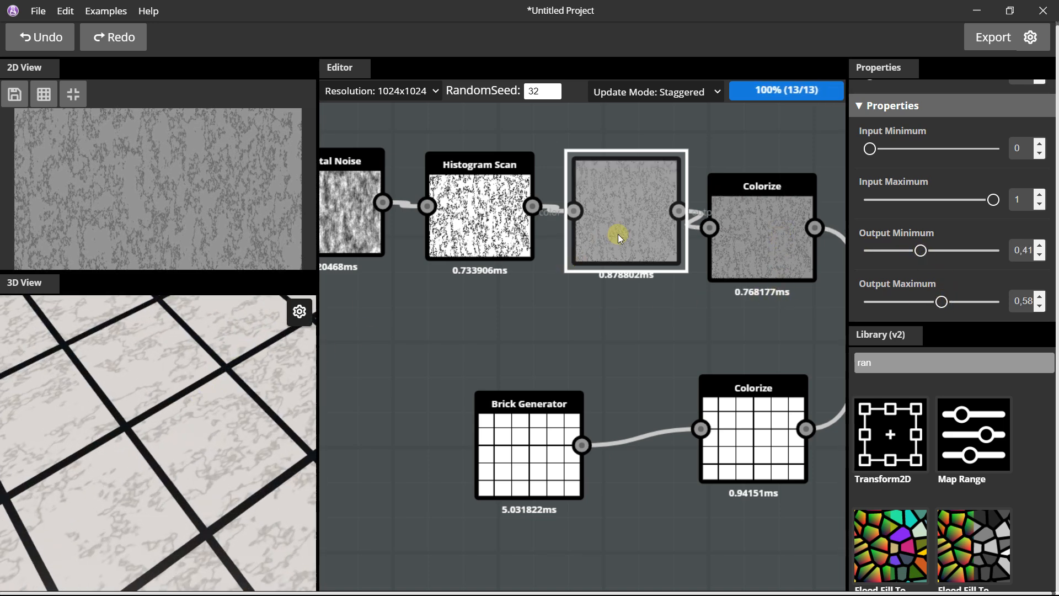
pyautogui.scroll(-2, 616, 234)
pyautogui.moveTo(922, 256); pyautogui.dragTo(913, 258)
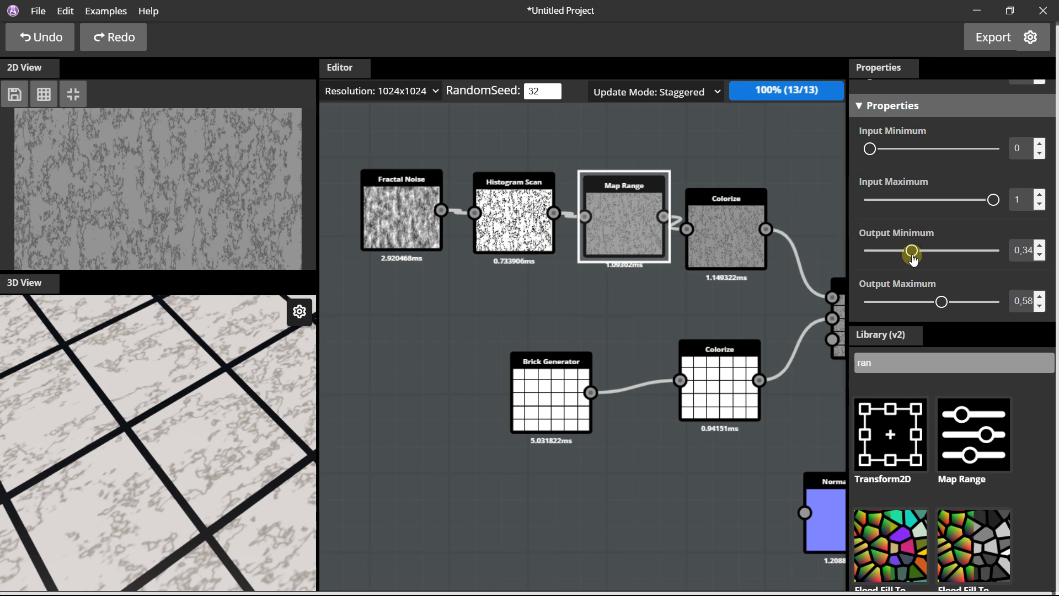
pyautogui.scroll(-6, 115, 429)
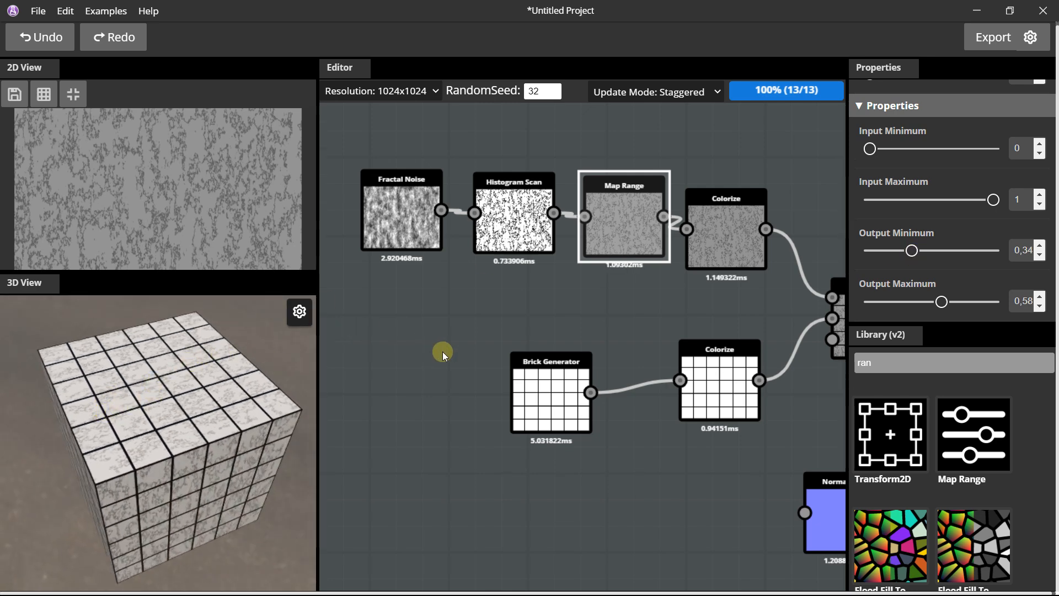
pyautogui.scroll(-1, 486, 325)
# Spread the Brick Generator and its Colorize node farther apart below the noise chain.
pyautogui.moveTo(622, 347); pyautogui.dragTo(524, 307, button='middle')
pyautogui.moveTo(430, 323); pyautogui.dragTo(389, 316)
pyautogui.moveTo(584, 327); pyautogui.dragTo(537, 316)
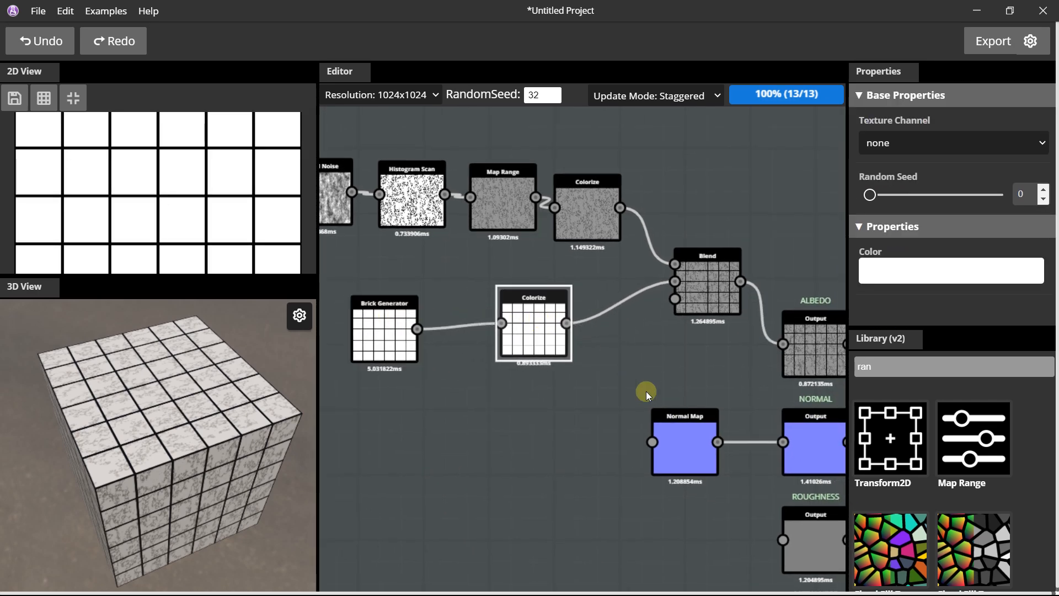
pyautogui.scroll(2, 345, 397)
pyautogui.moveTo(372, 281); pyautogui.dragTo(353, 277)
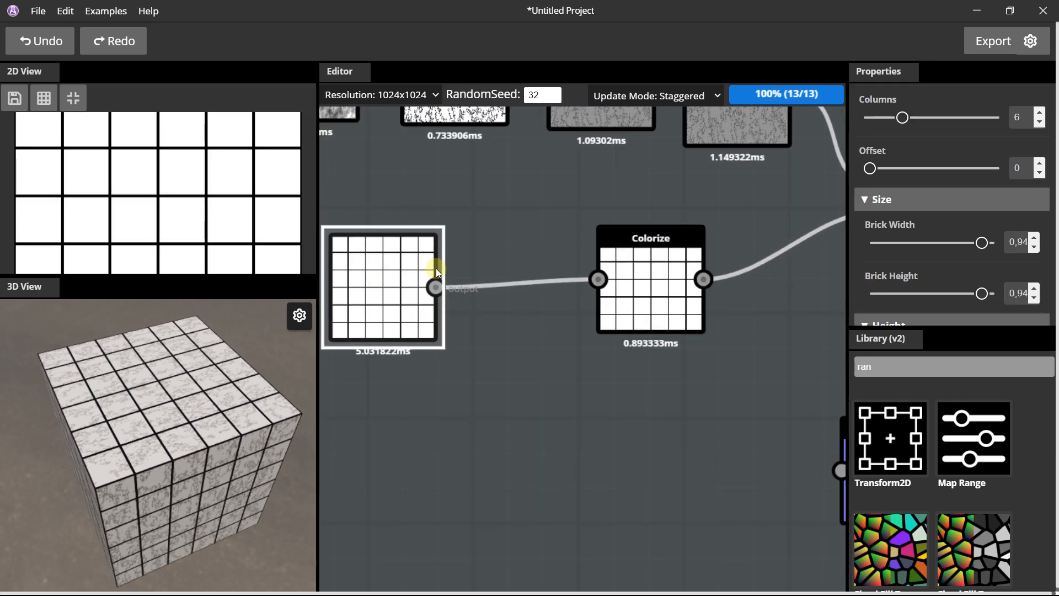
# Try wiring the Brick Generator's output into the Normal Map, check the cube, and disconnect it.
pyautogui.scroll(-1, 601, 267)
pyautogui.moveTo(706, 280); pyautogui.dragTo(638, 283, button='middle')
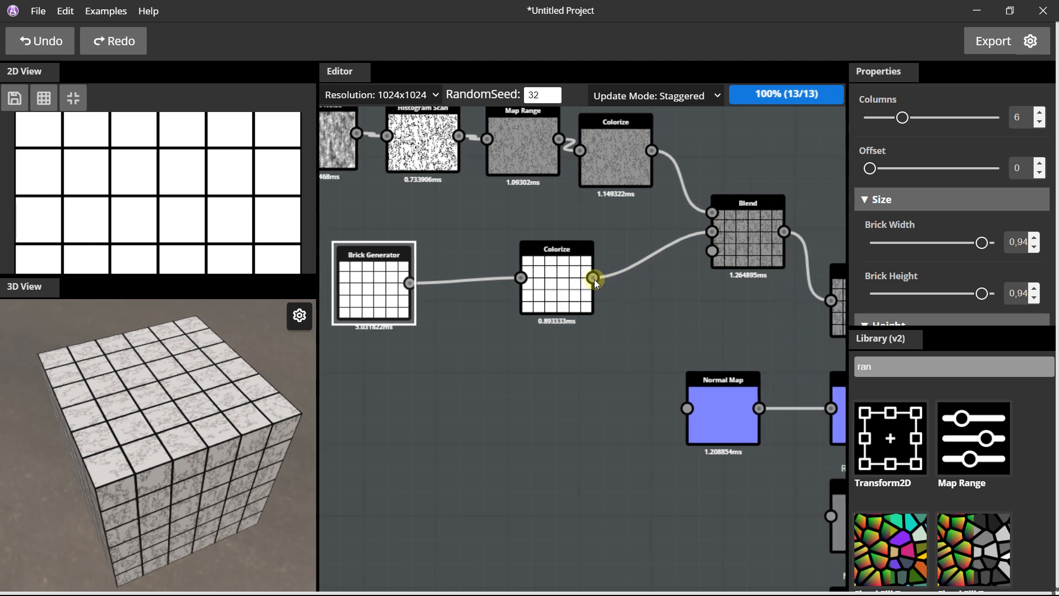
pyautogui.moveTo(411, 283); pyautogui.dragTo(687, 409)
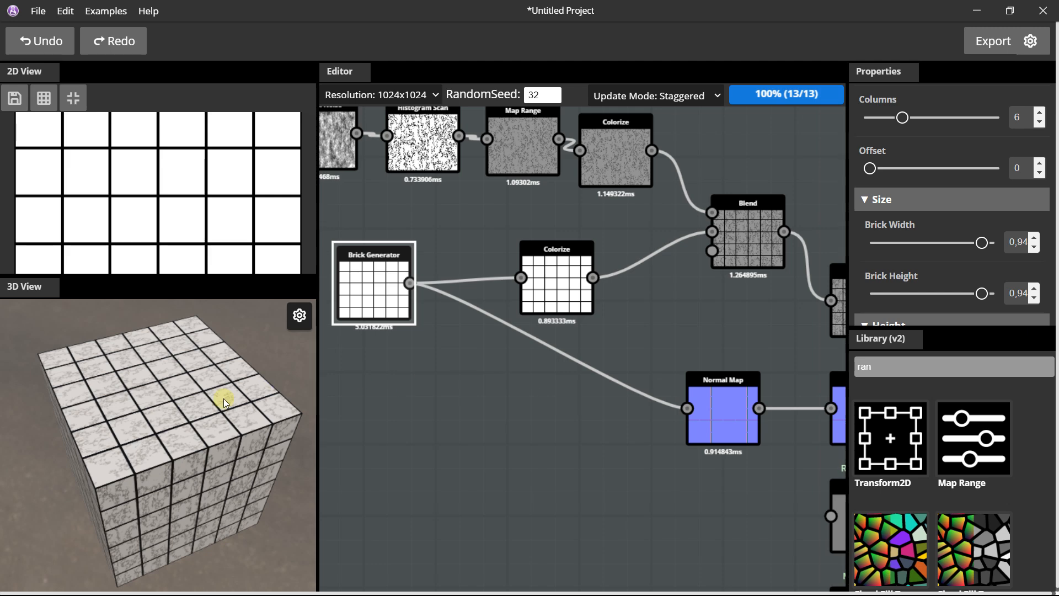
pyautogui.scroll(8, 190, 407)
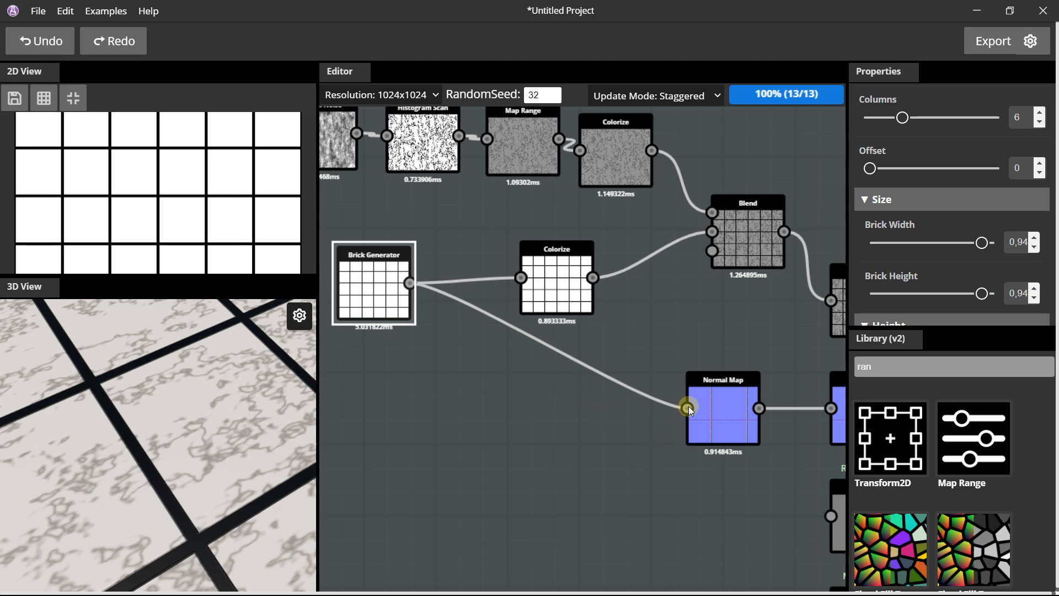
pyautogui.moveTo(688, 407); pyautogui.dragTo(502, 287)
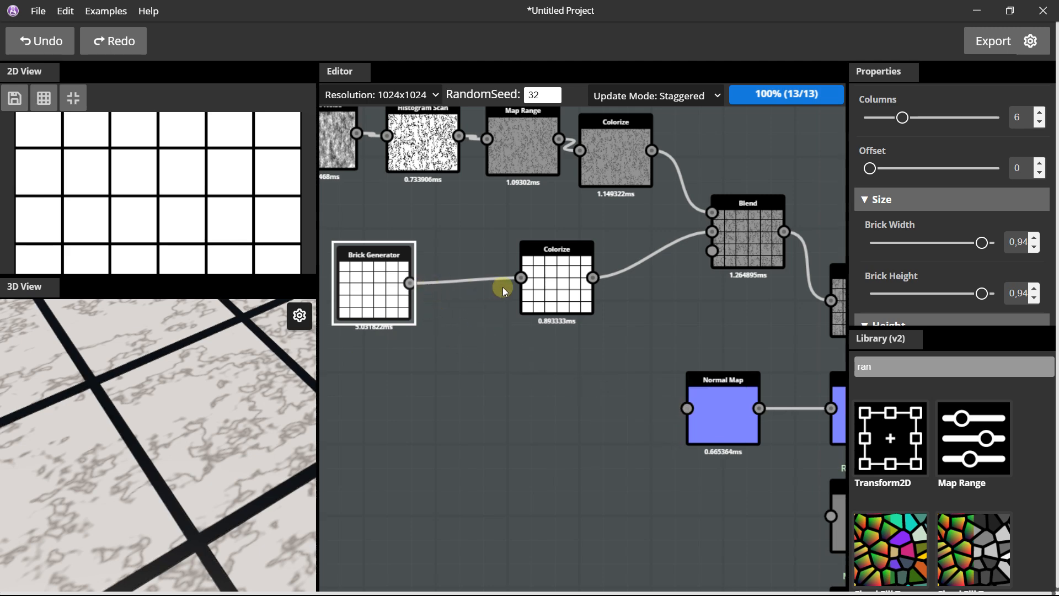
# Rearrange the brick nodes, then select the noise, brick and Blend nodes and shift them away from the outputs.
pyautogui.scroll(-2, 502, 287)
pyautogui.moveTo(693, 298); pyautogui.dragTo(602, 294, button='middle')
pyautogui.moveTo(490, 265); pyautogui.dragTo(608, 298, button='middle')
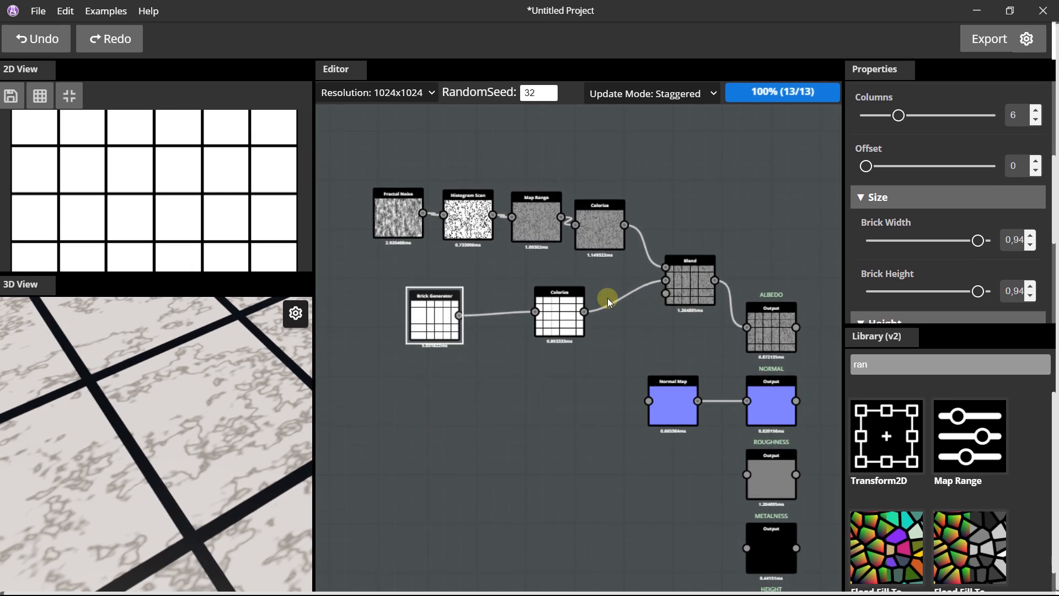
pyautogui.click(557, 309)
pyautogui.moveTo(349, 164); pyautogui.dragTo(717, 353)
# Try feeding the Blend output into the Normal Map, inspect the relief on the cube, and disconnect it.
pyautogui.moveTo(694, 287); pyautogui.dragTo(667, 427)
pyautogui.scroll(1, 591, 332)
pyautogui.scroll(1, 591, 332)
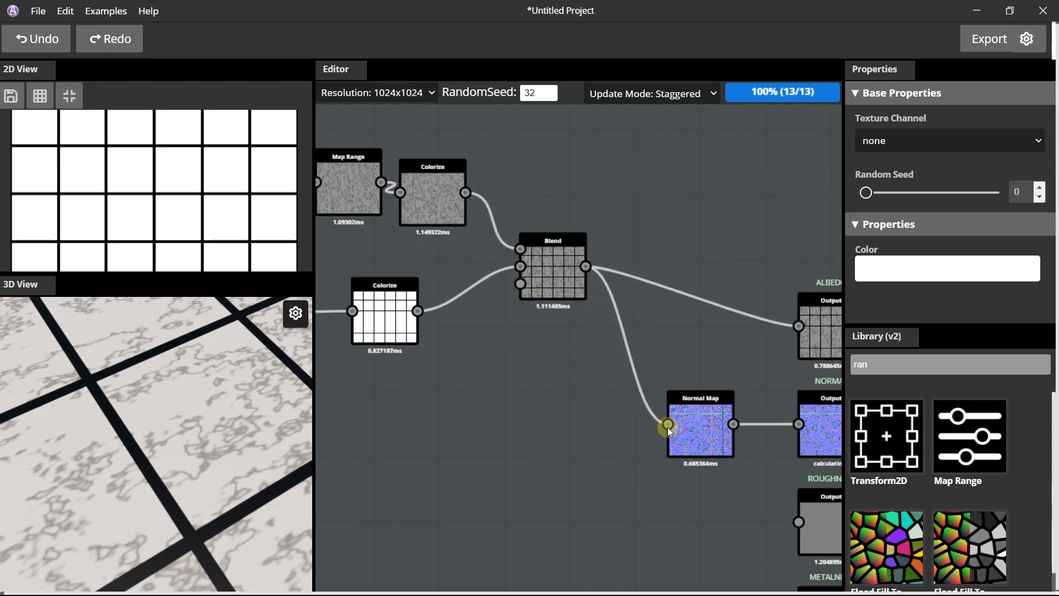
pyautogui.moveTo(220, 415); pyautogui.dragTo(356, 376)
pyautogui.moveTo(238, 410); pyautogui.dragTo(435, 416)
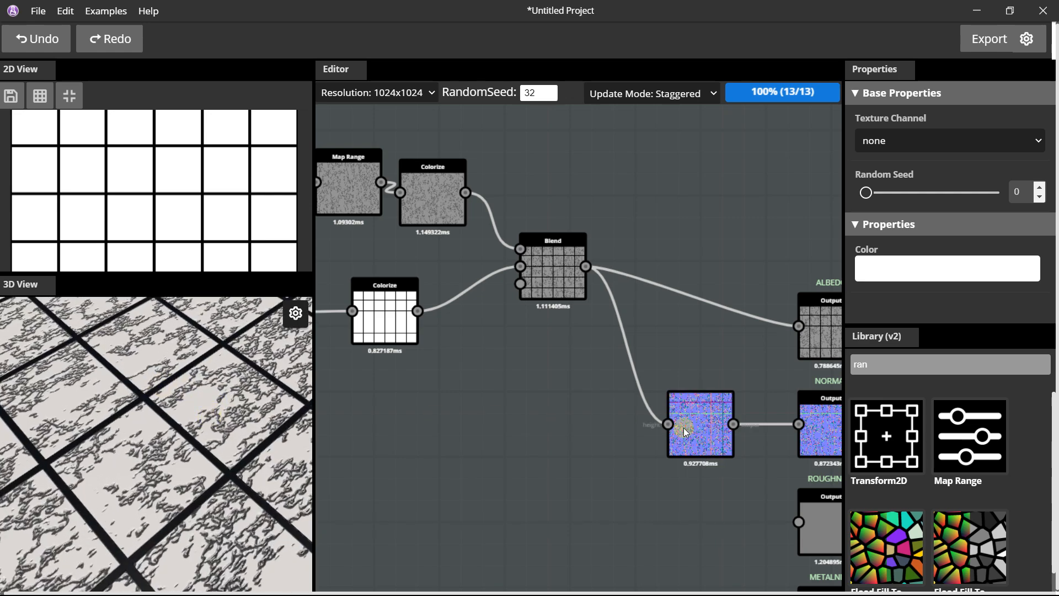
pyautogui.moveTo(674, 415); pyautogui.dragTo(611, 323)
# Wire the Brick Generator's output into the Normal Map and raise the brick Colorize node clear of the connection.
pyautogui.moveTo(608, 287); pyautogui.dragTo(406, 336)
pyautogui.moveTo(406, 336); pyautogui.dragTo(540, 309, button='middle')
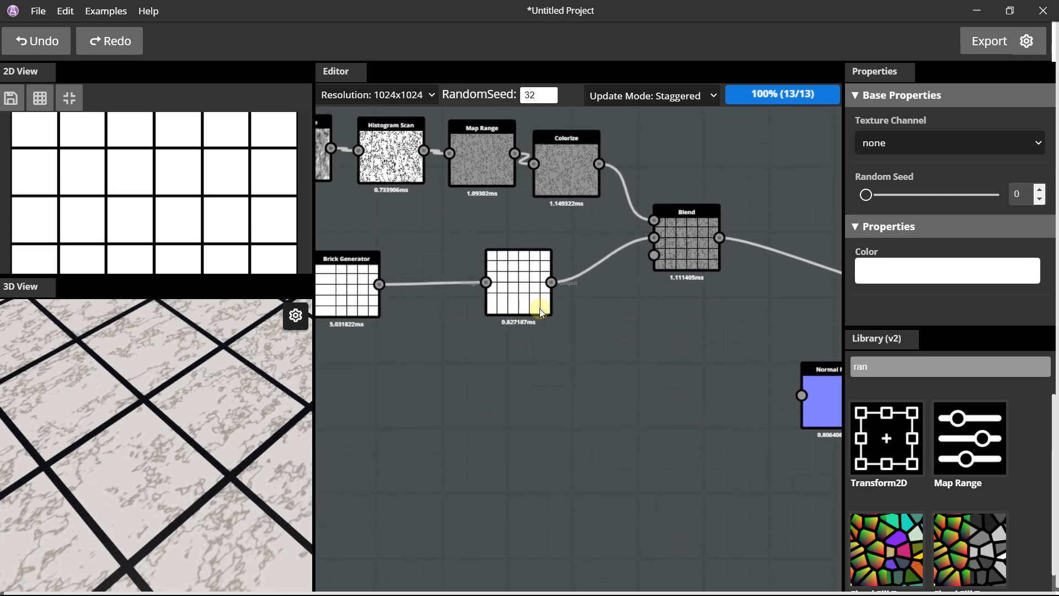
pyautogui.moveTo(553, 284); pyautogui.dragTo(801, 395)
pyautogui.moveTo(506, 275); pyautogui.dragTo(521, 255)
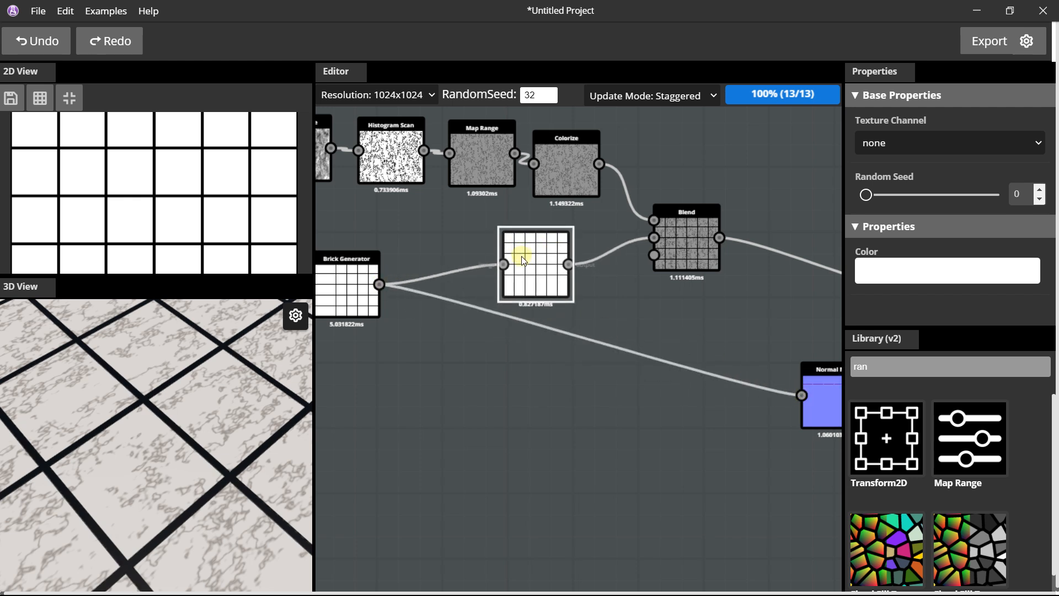
# Move the Normal Map node under the Blend, then shift all nodes feeding the outputs closer to them.
pyautogui.scroll(-2, 618, 283)
pyautogui.moveTo(746, 353); pyautogui.dragTo(678, 333)
pyautogui.scroll(-2, 677, 332)
pyautogui.moveTo(421, 187); pyautogui.dragTo(751, 422)
pyautogui.moveTo(692, 350); pyautogui.dragTo(737, 352)
pyautogui.scroll(4, 734, 372)
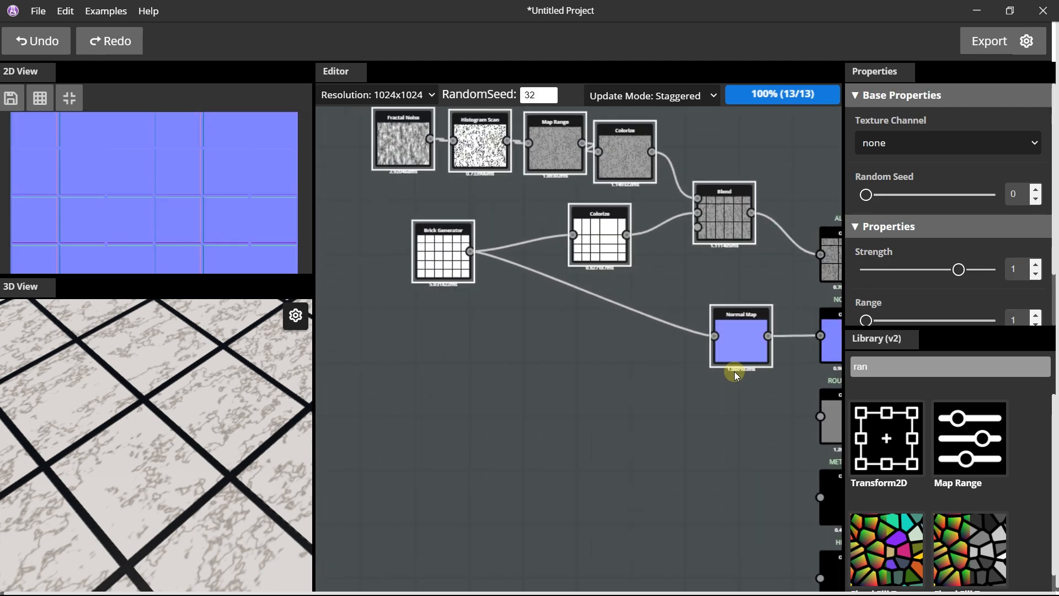
# Search the library for Blend and insert a second Blend node between the Brick Generator and the Normal Map.
pyautogui.scroll(-3, 199, 438)
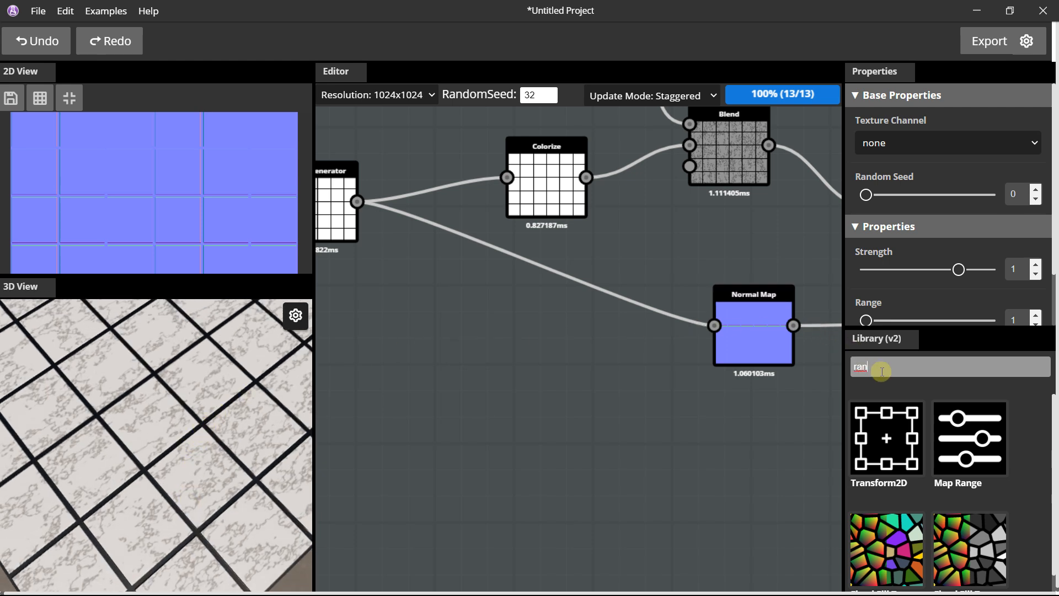
pyautogui.press('BackSpace')
pyautogui.press('BackSpace')
pyautogui.press('BackSpace')
pyautogui.write('blend')
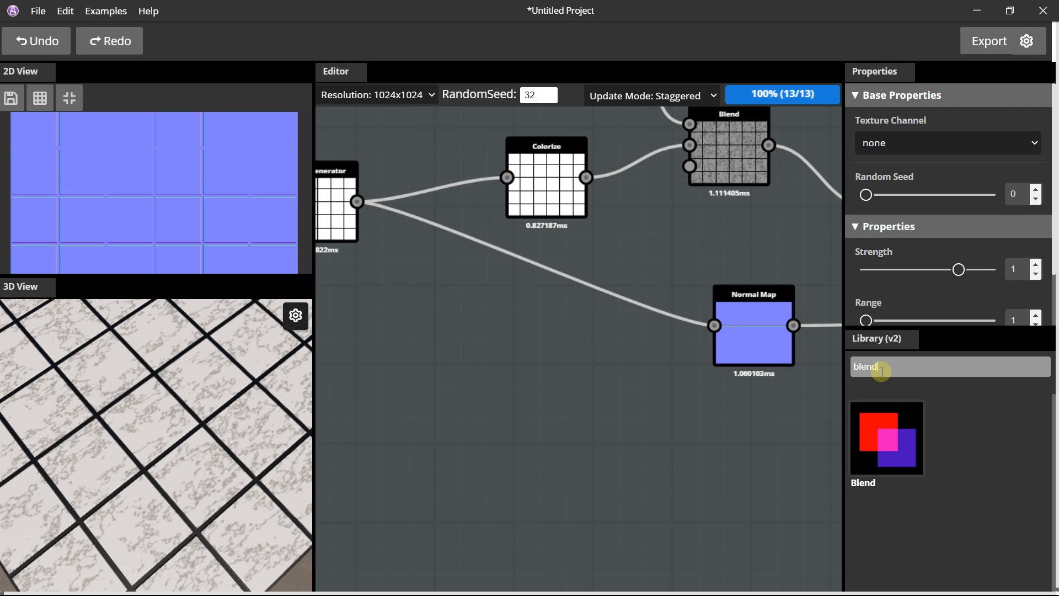
pyautogui.moveTo(886, 437); pyautogui.dragTo(602, 346)
pyautogui.moveTo(714, 326); pyautogui.dragTo(561, 326)
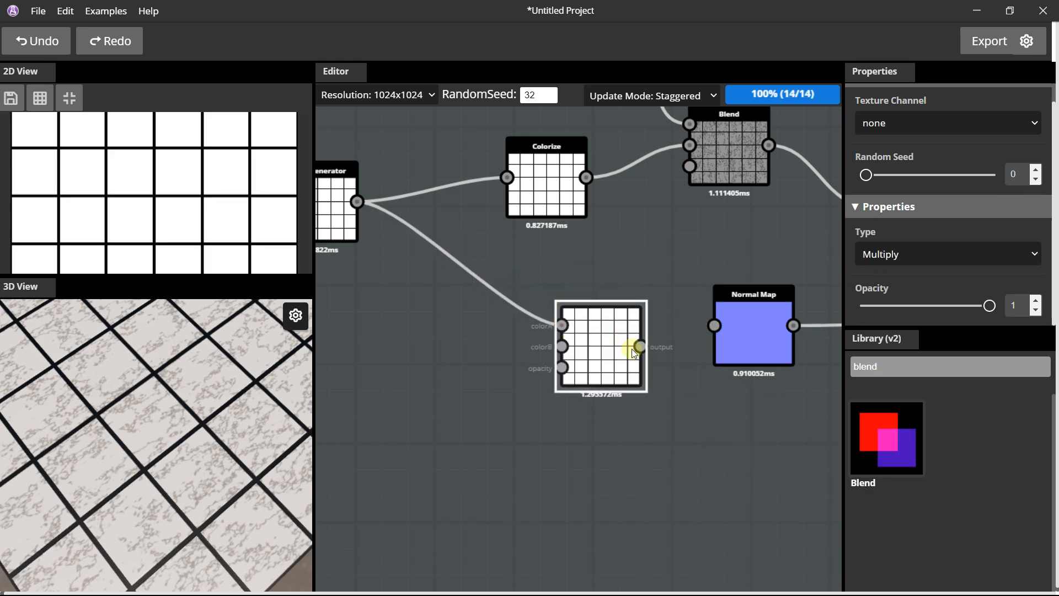
pyautogui.moveTo(717, 326); pyautogui.dragTo(714, 326)
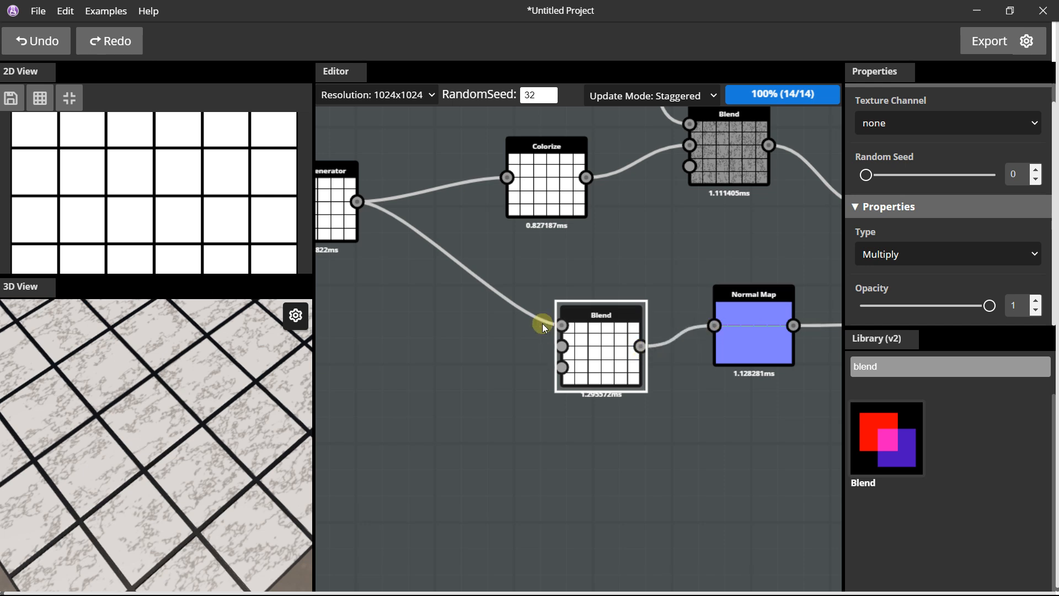
# Add a second Fractal Noise node below the Brick Generator and wire it into the new Blend's colorB input.
pyautogui.doubleClick(850, 369)
pyautogui.write('fra')
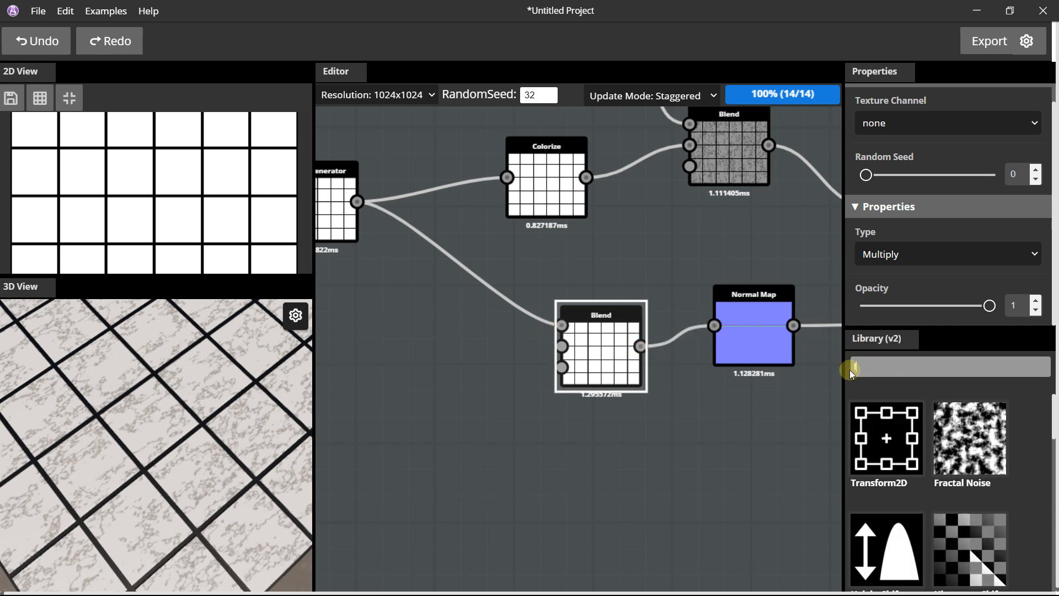
pyautogui.moveTo(894, 419); pyautogui.dragTo(382, 387)
pyautogui.moveTo(404, 367); pyautogui.dragTo(482, 336, button='middle')
pyautogui.moveTo(481, 379); pyautogui.dragTo(638, 316)
pyautogui.moveTo(198, 413); pyautogui.dragTo(201, 397)
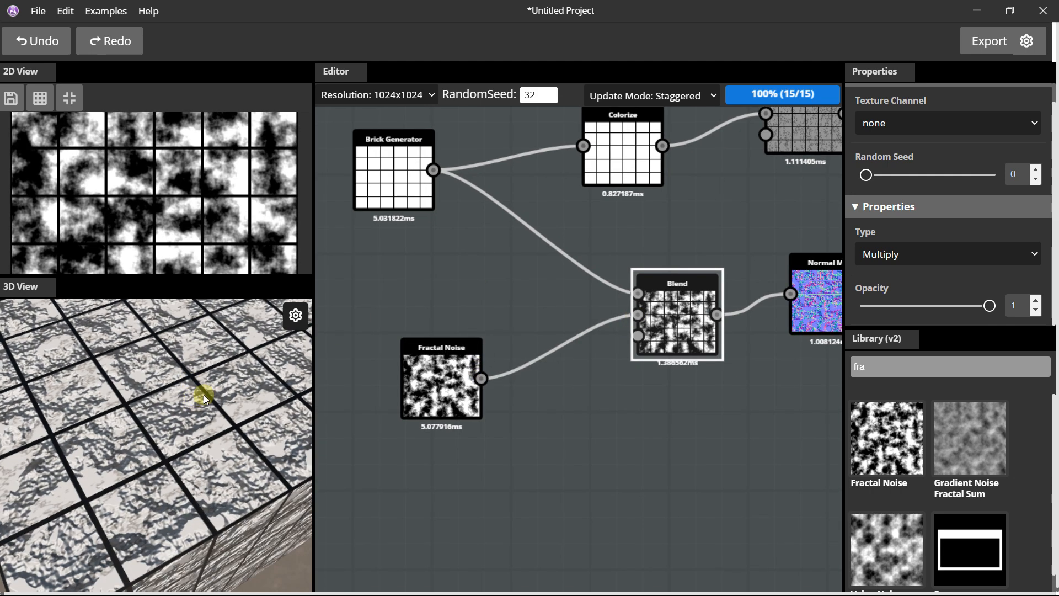
# Set the new Fractal Noise node's X Scale to 3 and Start Band to 5.
pyautogui.click(421, 362)
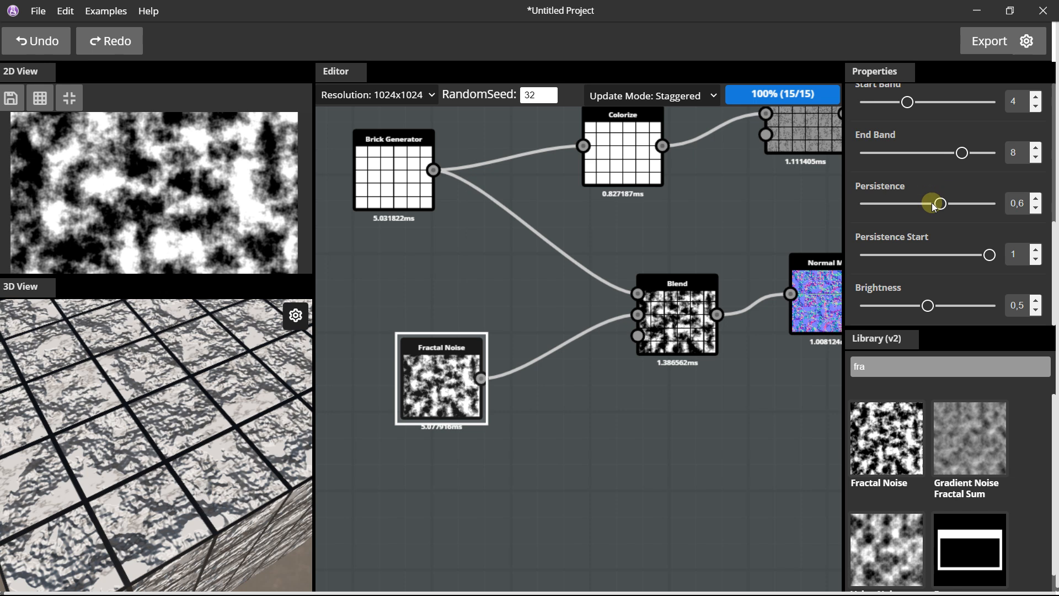
pyautogui.scroll(4, 938, 177)
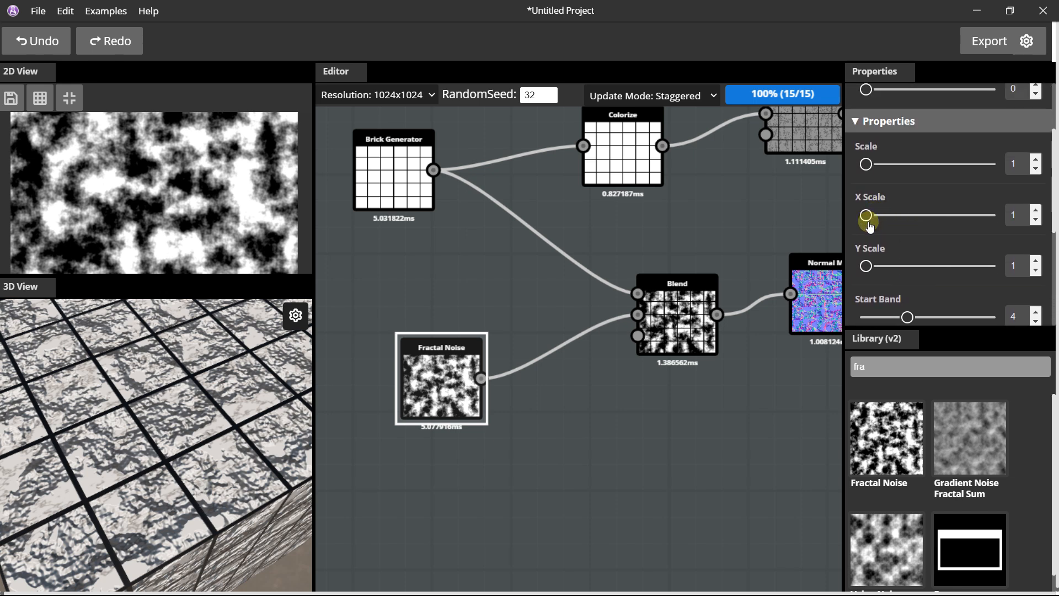
pyautogui.moveTo(866, 215); pyautogui.dragTo(882, 216)
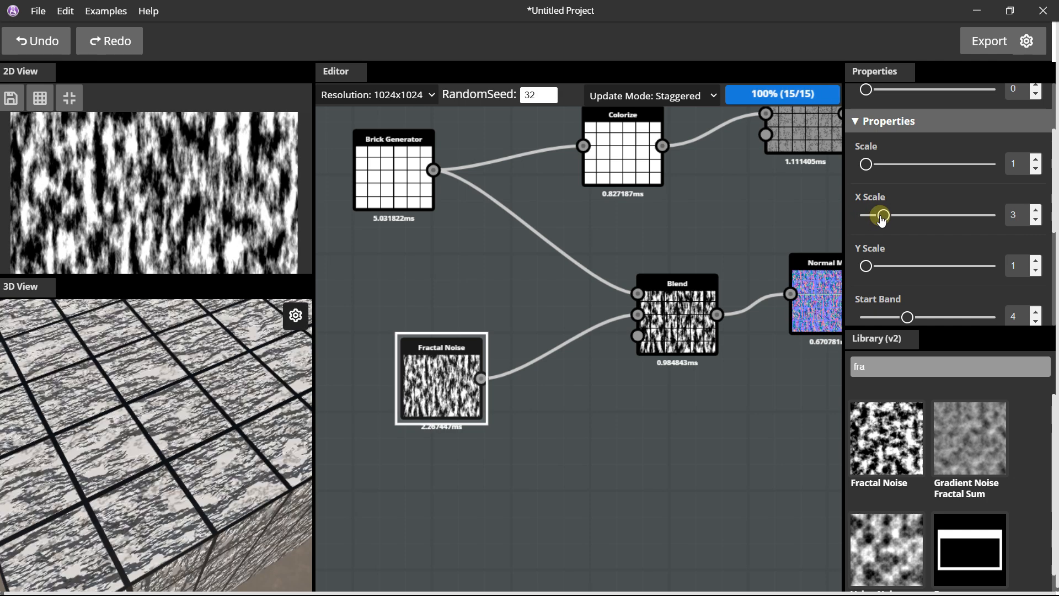
pyautogui.scroll(-1, 957, 237)
pyautogui.scroll(-2, 956, 234)
pyautogui.moveTo(906, 174); pyautogui.dragTo(921, 174)
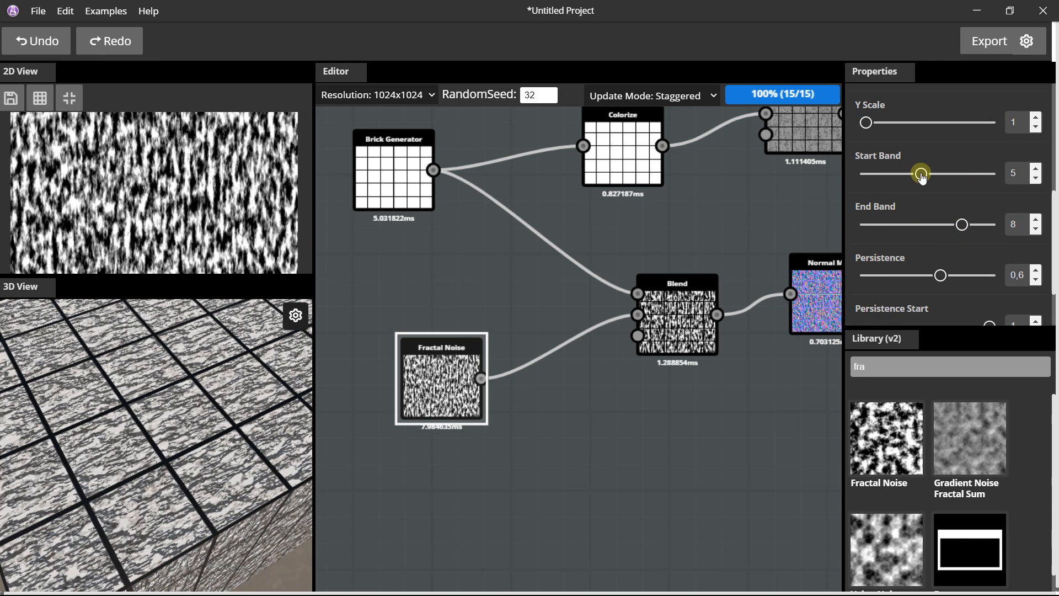
pyautogui.moveTo(963, 225)
pyautogui.mouseDown()
pyautogui.moveTo(972, 223)
pyautogui.moveTo(940, 226)
pyautogui.moveTo(974, 230)
pyautogui.moveTo(960, 225)
pyautogui.mouseUp()
pyautogui.scroll(-1, 955, 271)
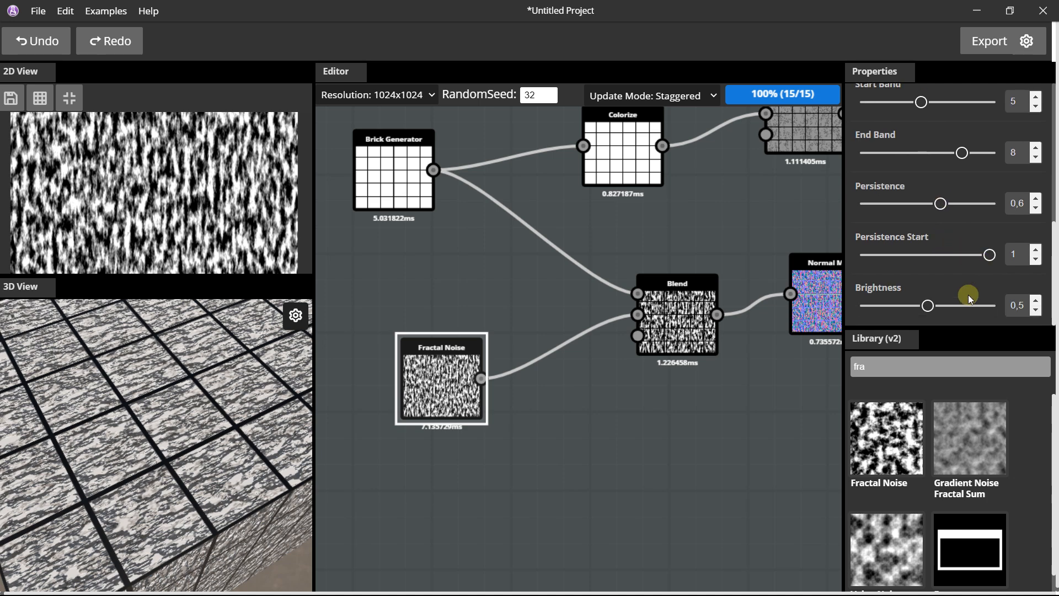
# Set the new Fractal Noise's Persistence Start to 0,06 and Brightness to 0,53, and inspect the tile surface.
pyautogui.moveTo(987, 255); pyautogui.dragTo(874, 263)
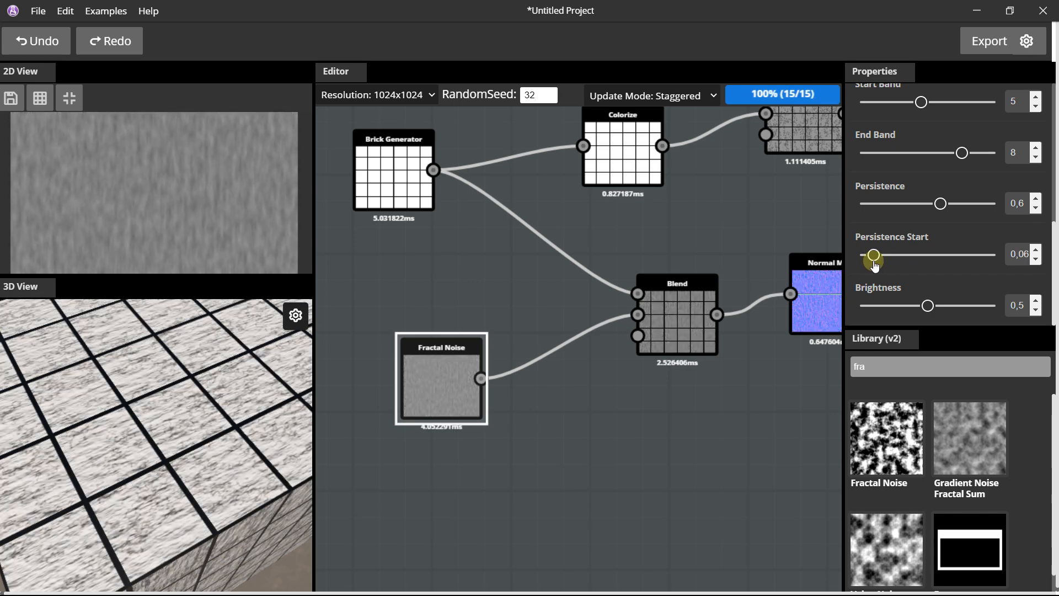
pyautogui.moveTo(927, 305); pyautogui.dragTo(933, 310)
pyautogui.moveTo(180, 452); pyautogui.dragTo(178, 430)
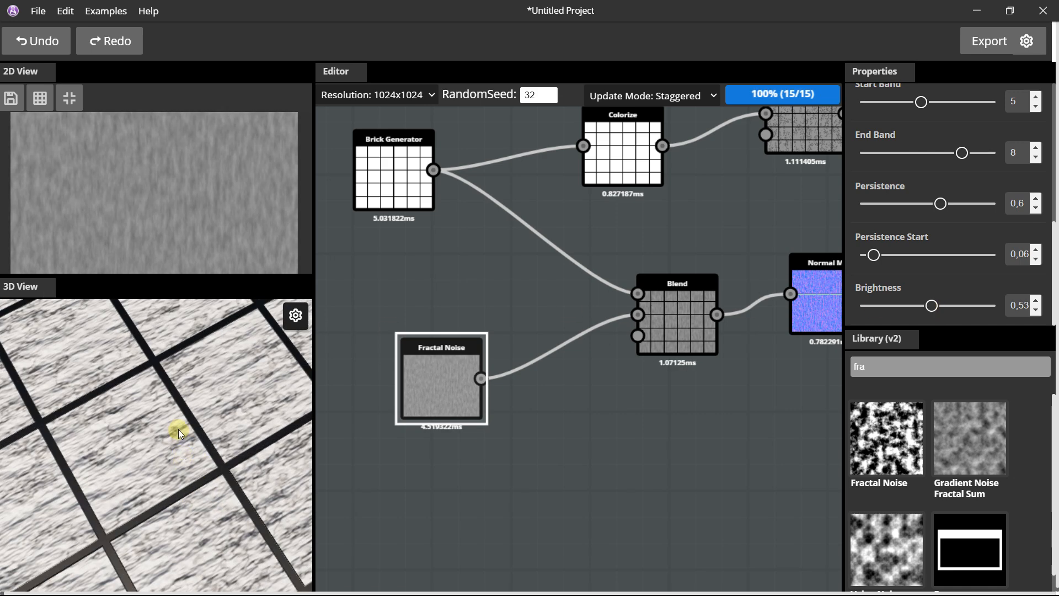
# Search the library for Map Range and insert the node between the new Fractal Noise and the second Blend.
pyautogui.moveTo(442, 371); pyautogui.dragTo(416, 373)
pyautogui.moveTo(871, 366); pyautogui.dragTo(857, 369)
pyautogui.write('ro')
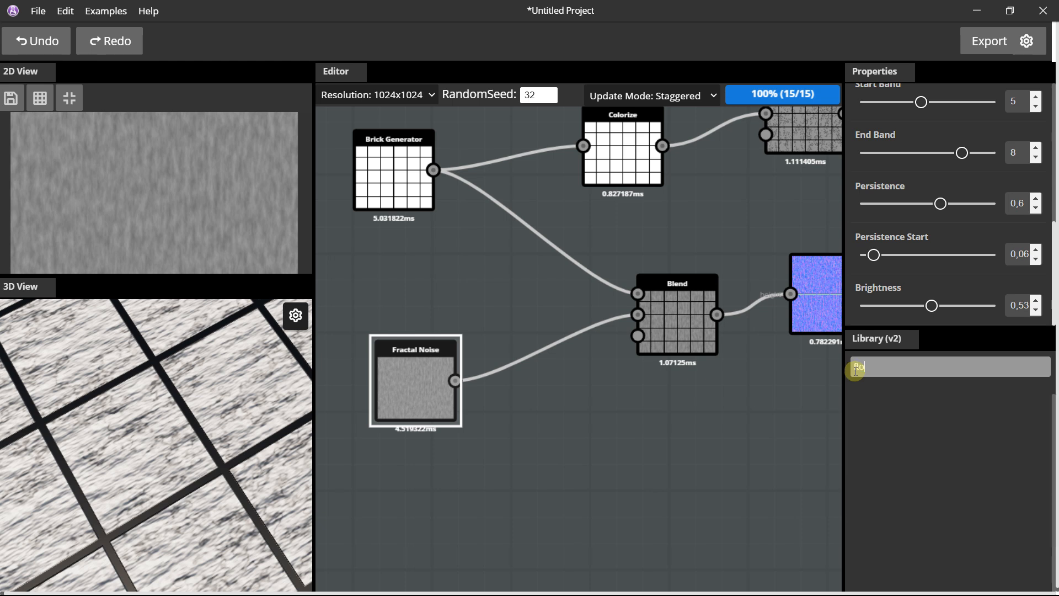
pyautogui.write('n')
pyautogui.press('BackSpace')
pyautogui.press('BackSpace')
pyautogui.press('BackSpace')
pyautogui.write('map')
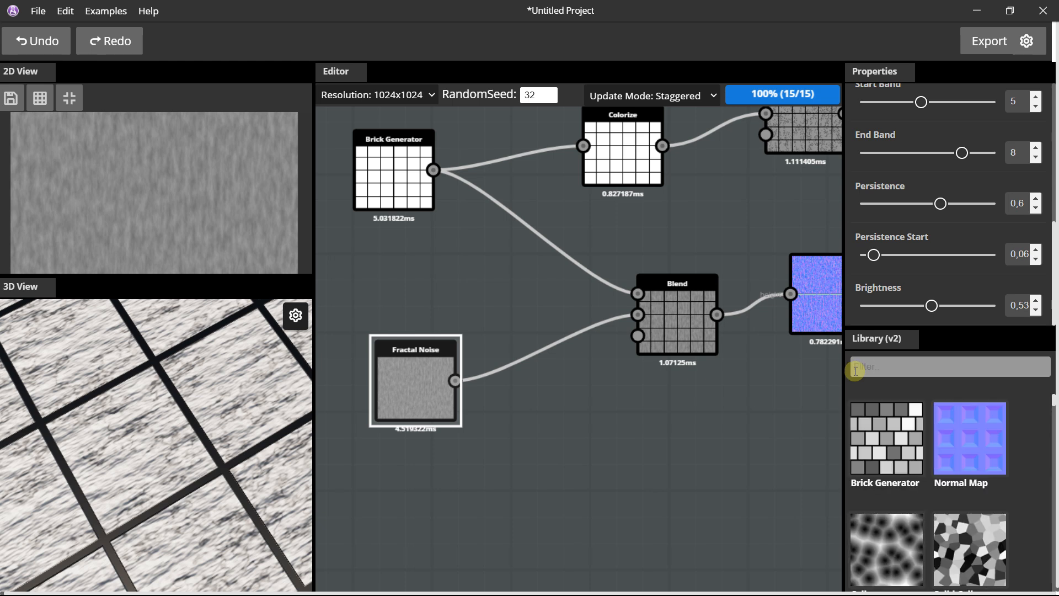
pyautogui.moveTo(950, 420); pyautogui.dragTo(513, 336)
pyautogui.moveTo(456, 381); pyautogui.dragTo(638, 315)
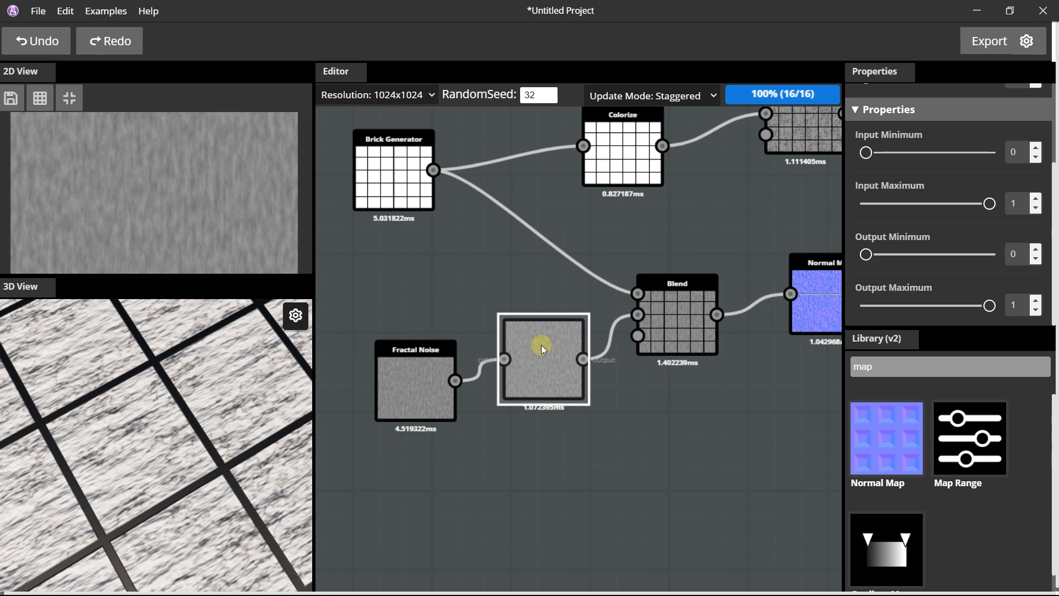
# Set the new Map Range's Output Minimum to 0,27 and Output Maximum to 0,66, and inspect the cube.
pyautogui.scroll(-1, 925, 283)
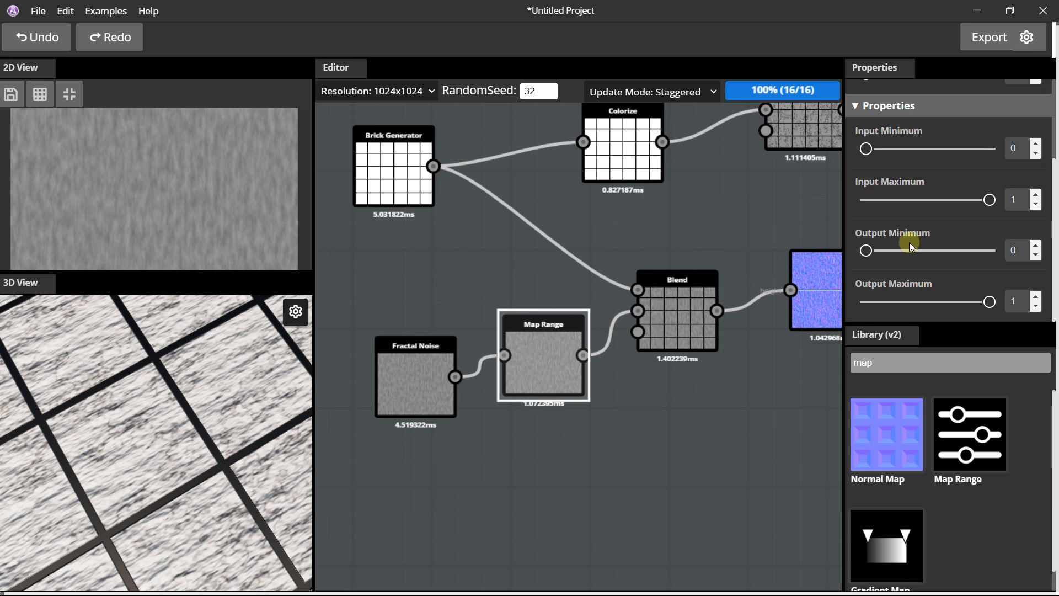
pyautogui.moveTo(866, 253); pyautogui.dragTo(906, 252)
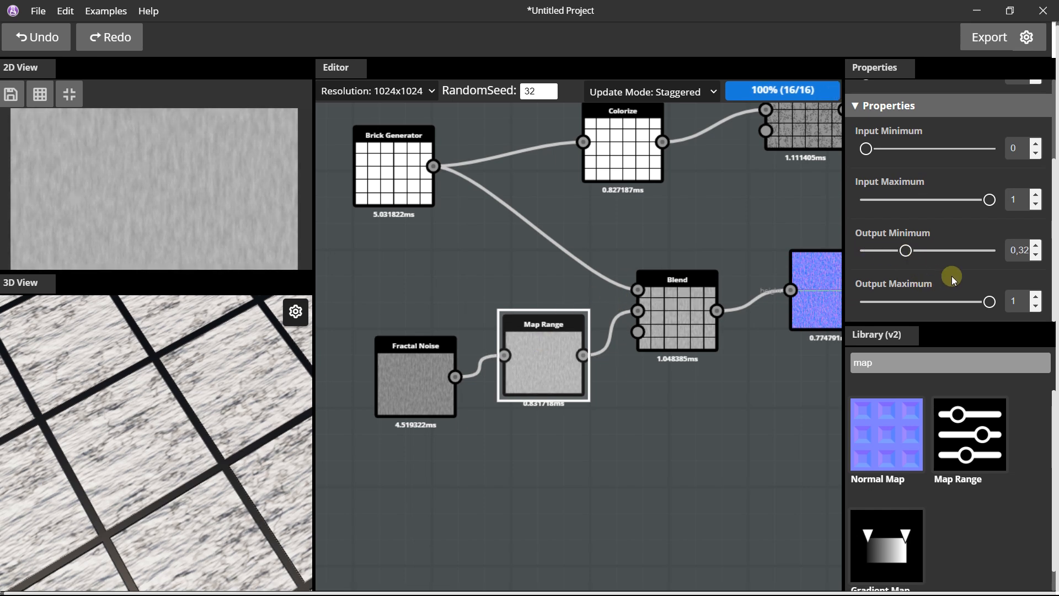
pyautogui.moveTo(986, 300); pyautogui.dragTo(948, 302)
pyautogui.moveTo(905, 251); pyautogui.dragTo(900, 251)
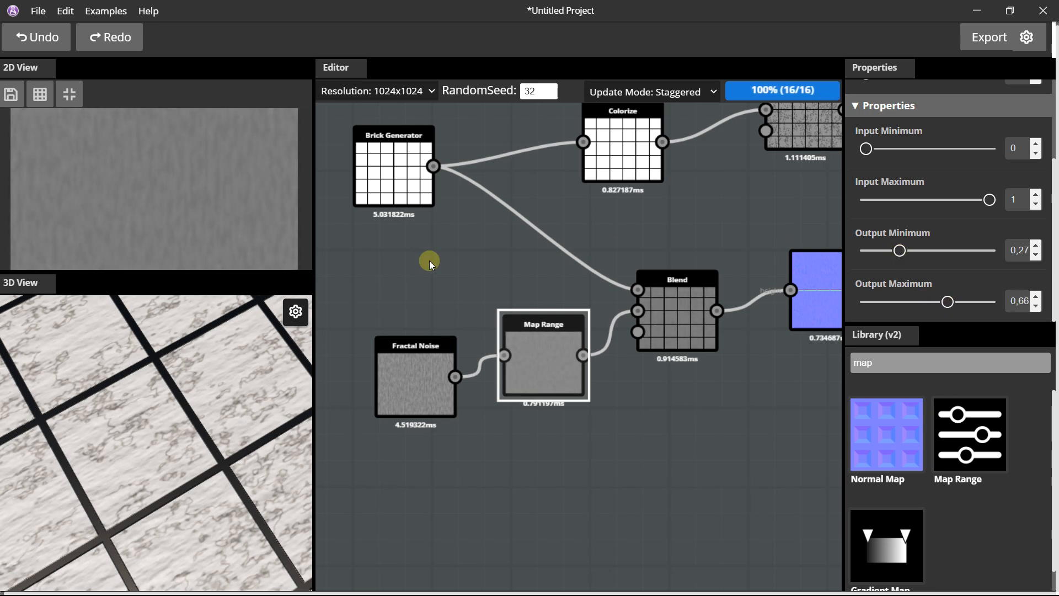
pyautogui.scroll(3, 173, 408)
pyautogui.scroll(-5, 186, 405)
pyautogui.moveTo(187, 402); pyautogui.dragTo(311, 367)
pyautogui.scroll(10, 209, 389)
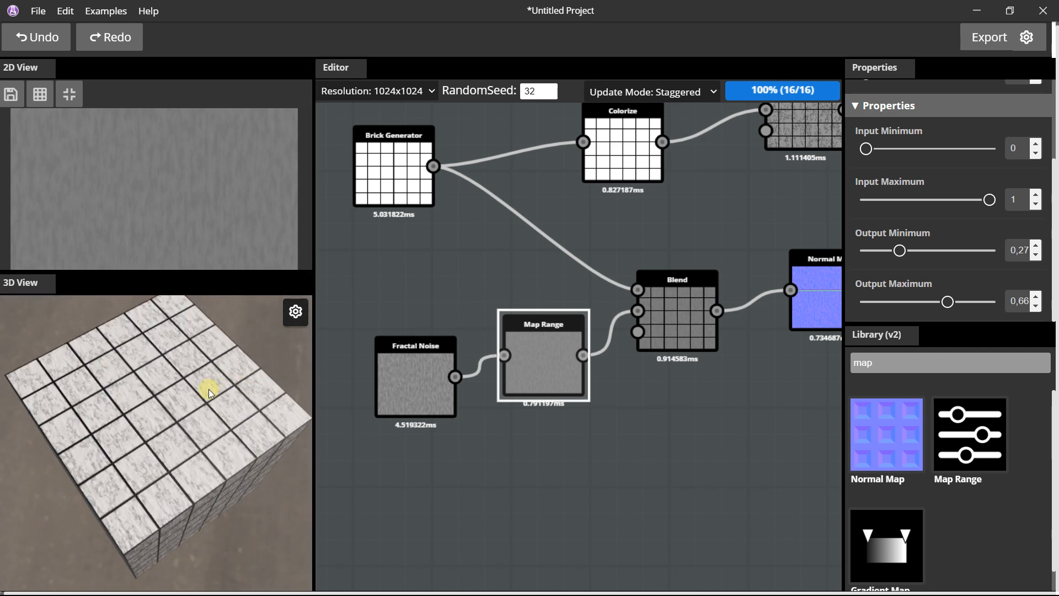
# Set the roughness output's default color to light gray E0E0E0 and inspect the tile surface.
pyautogui.scroll(-10, 206, 389)
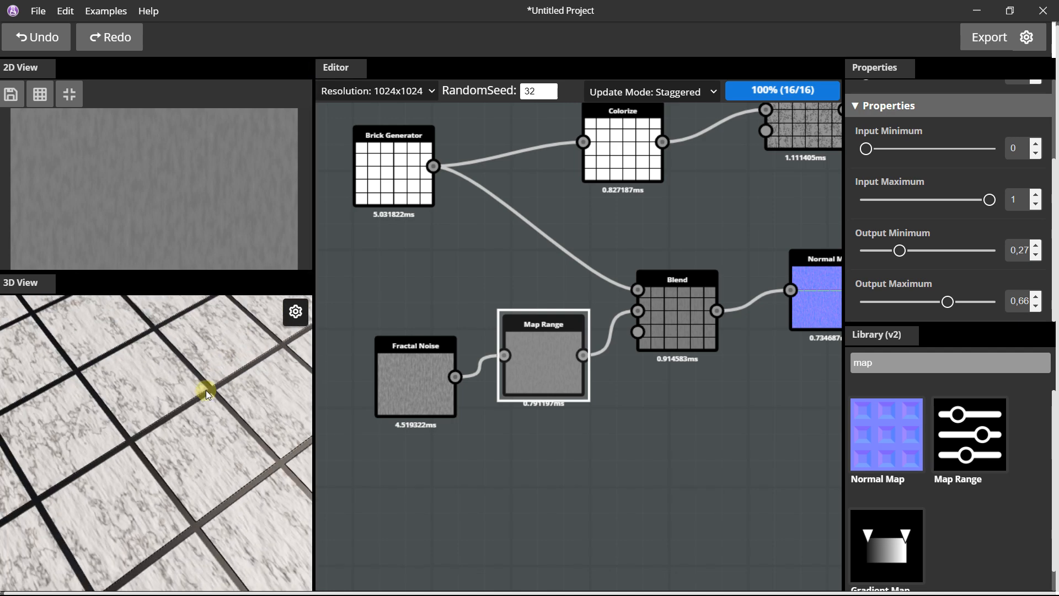
pyautogui.scroll(-6, 549, 283)
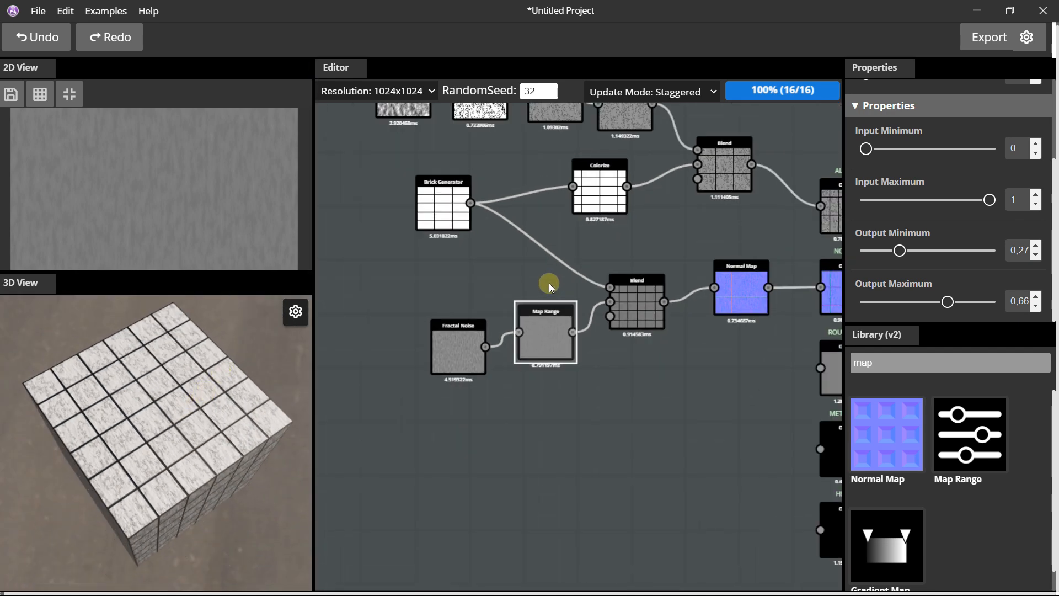
pyautogui.moveTo(756, 339); pyautogui.dragTo(584, 283, button='middle')
pyautogui.scroll(3, 592, 287)
pyautogui.click(630, 279)
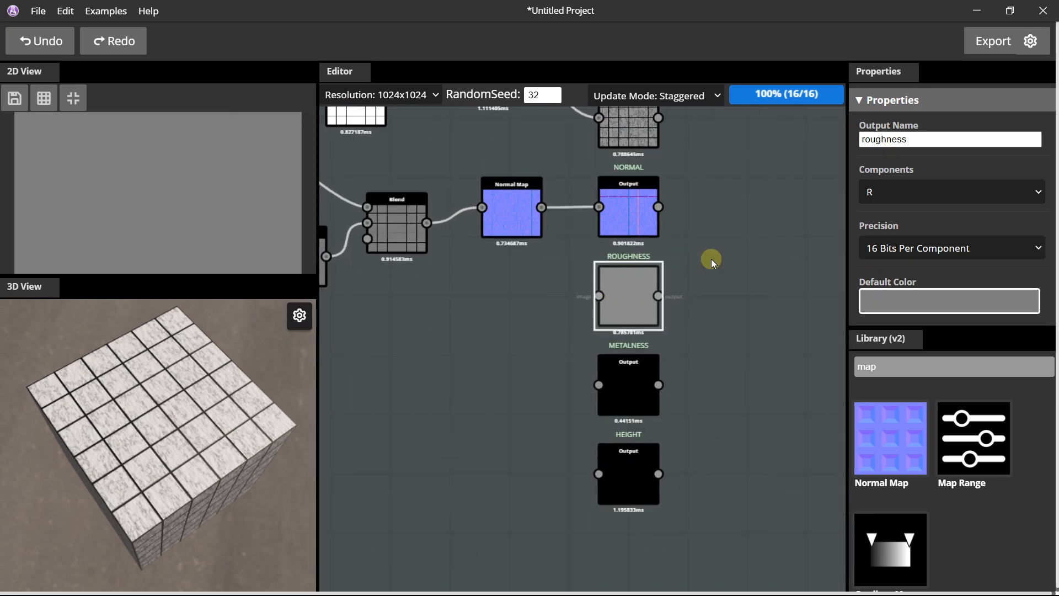
pyautogui.scroll(-3, 872, 243)
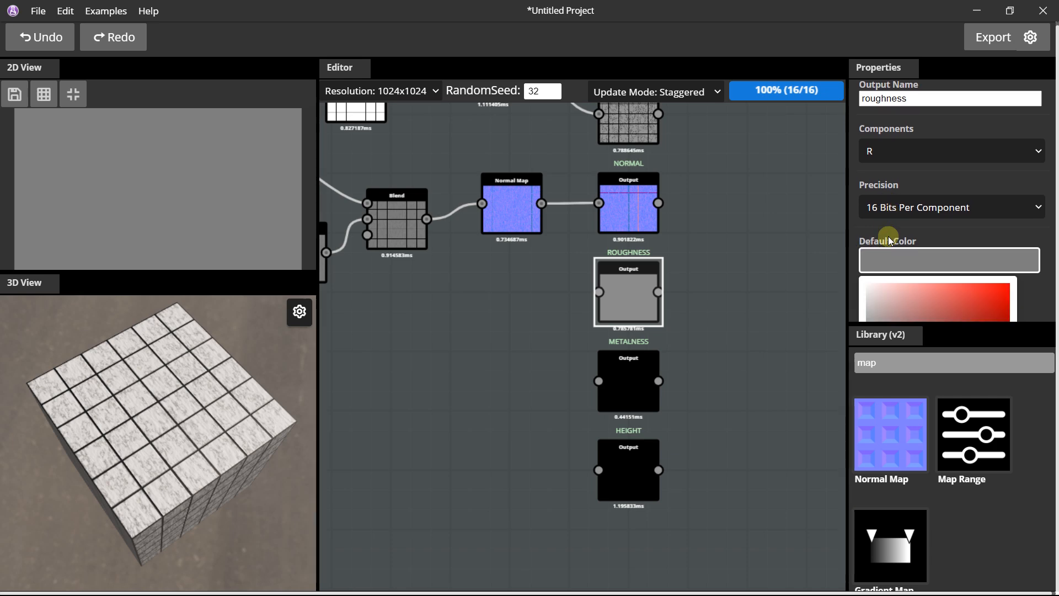
pyautogui.moveTo(887, 217); pyautogui.dragTo(867, 186)
pyautogui.moveTo(854, 224); pyautogui.dragTo(827, 190)
pyautogui.click(828, 190)
pyautogui.scroll(8, 181, 422)
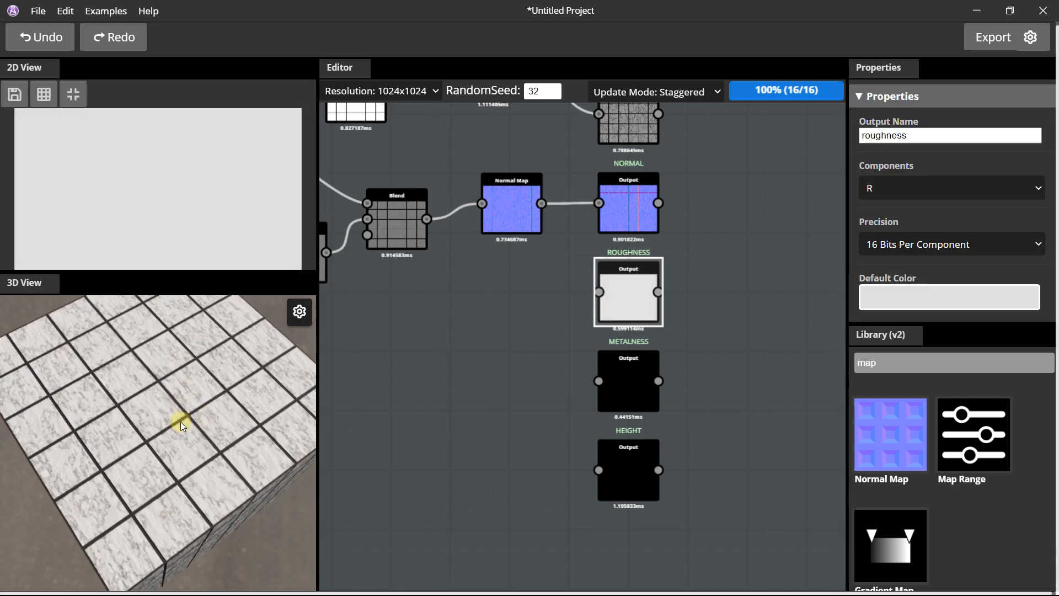
# Set the roughness output's default color to white FFFFFF.
pyautogui.click(908, 294)
pyautogui.scroll(-4, 902, 273)
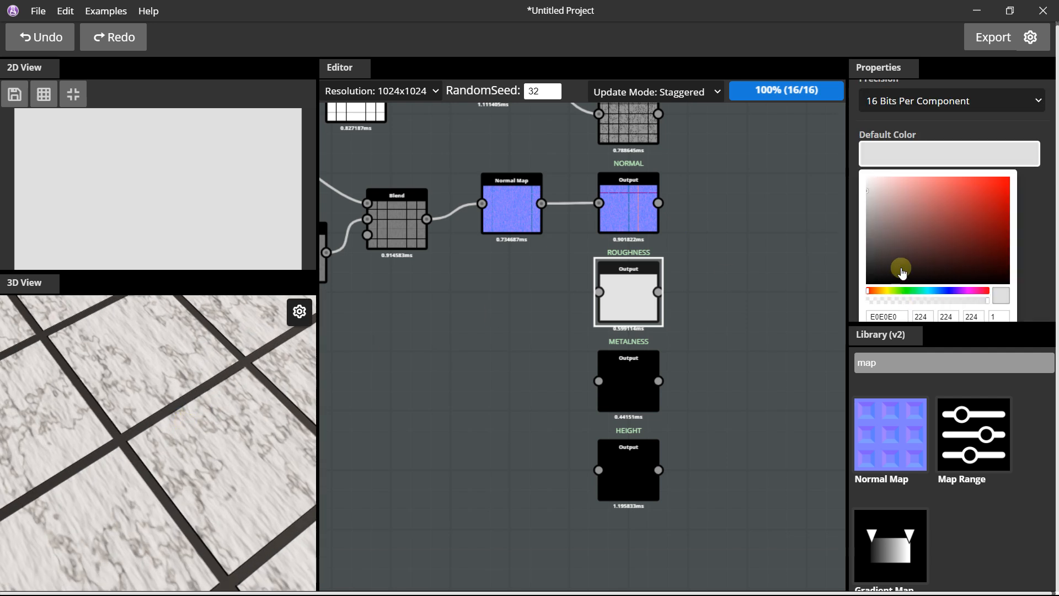
pyautogui.moveTo(873, 200); pyautogui.dragTo(834, 104)
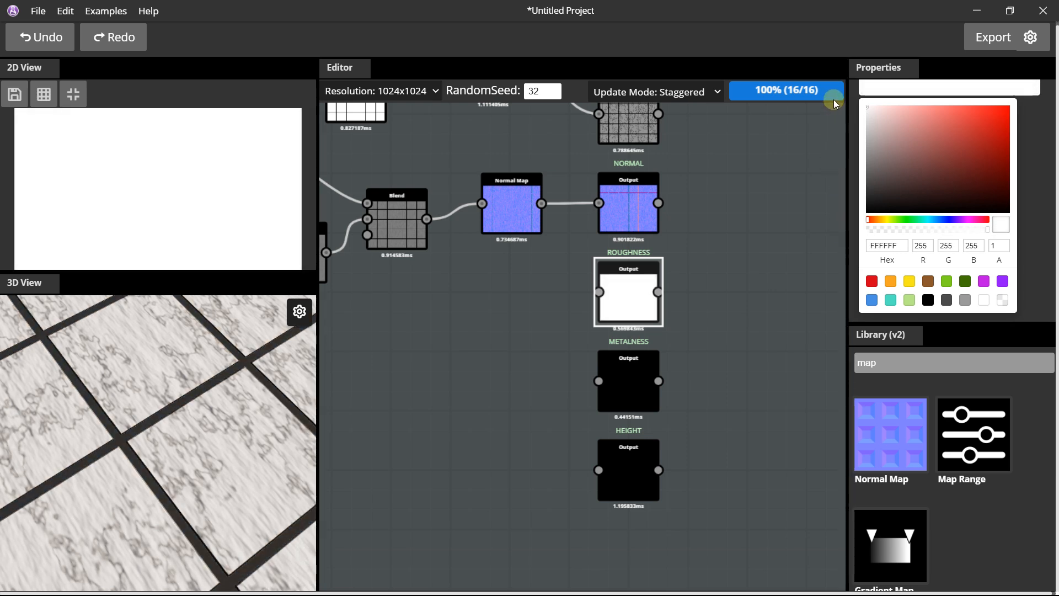
pyautogui.click(833, 100)
# Set the metalness output's default color to black.
pyautogui.click(623, 362)
pyautogui.click(893, 299)
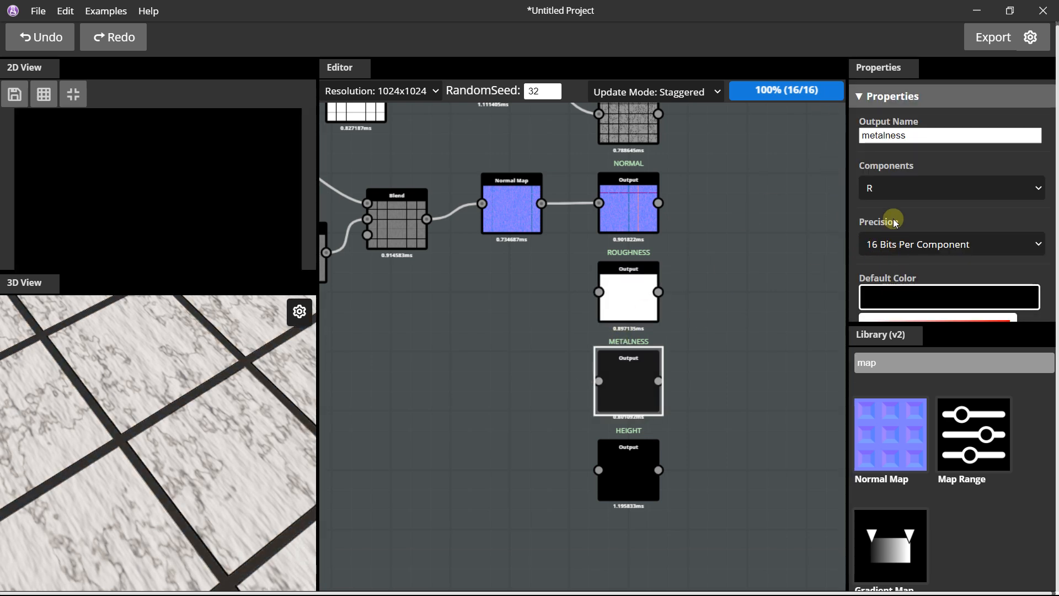
pyautogui.scroll(-4, 892, 221)
pyautogui.moveTo(882, 167); pyautogui.dragTo(801, 246)
pyautogui.click(476, 316)
# Change the 3D preview model to Plane and view the tiled surface at an angle.
pyautogui.scroll(-2, 472, 315)
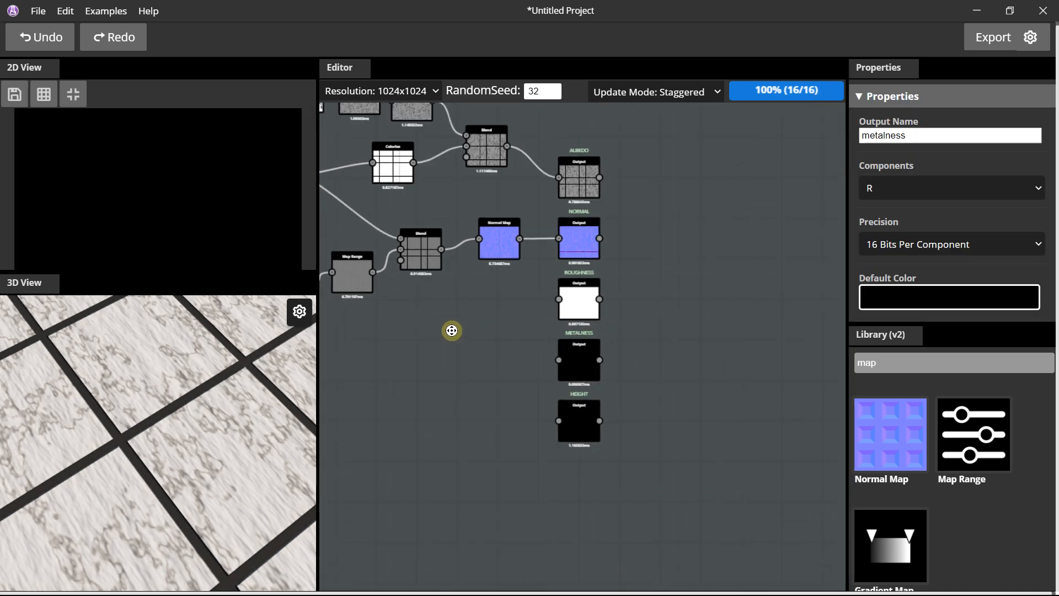
pyautogui.moveTo(452, 331); pyautogui.dragTo(549, 367, button='middle')
pyautogui.scroll(-10, 109, 448)
pyautogui.moveTo(125, 439); pyautogui.dragTo(254, 337)
pyautogui.click(297, 312)
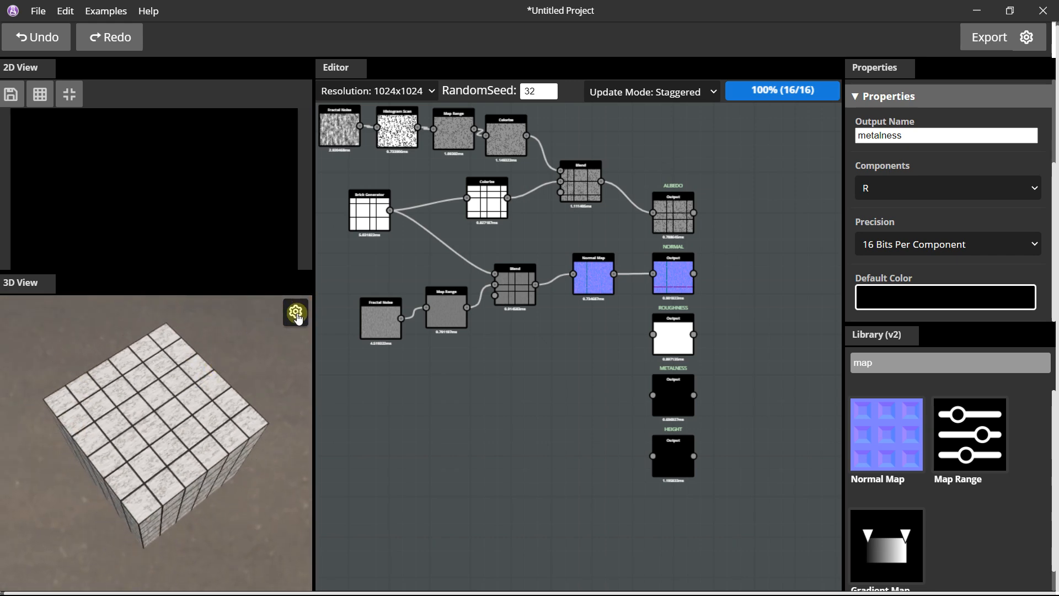
pyautogui.click(248, 329)
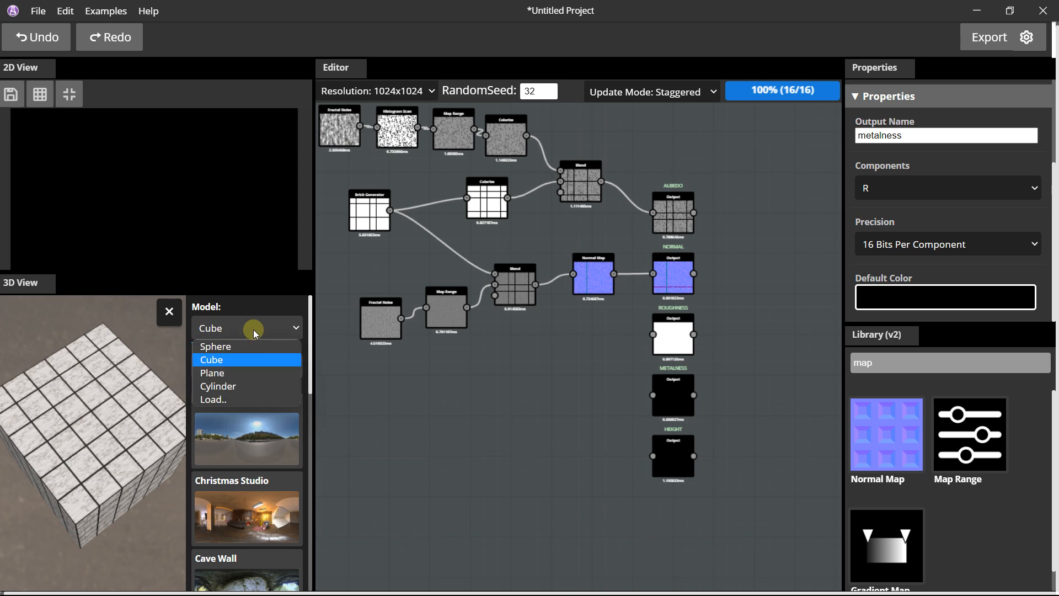
pyautogui.click(233, 373)
pyautogui.click(165, 313)
pyautogui.moveTo(150, 345); pyautogui.dragTo(187, 431)
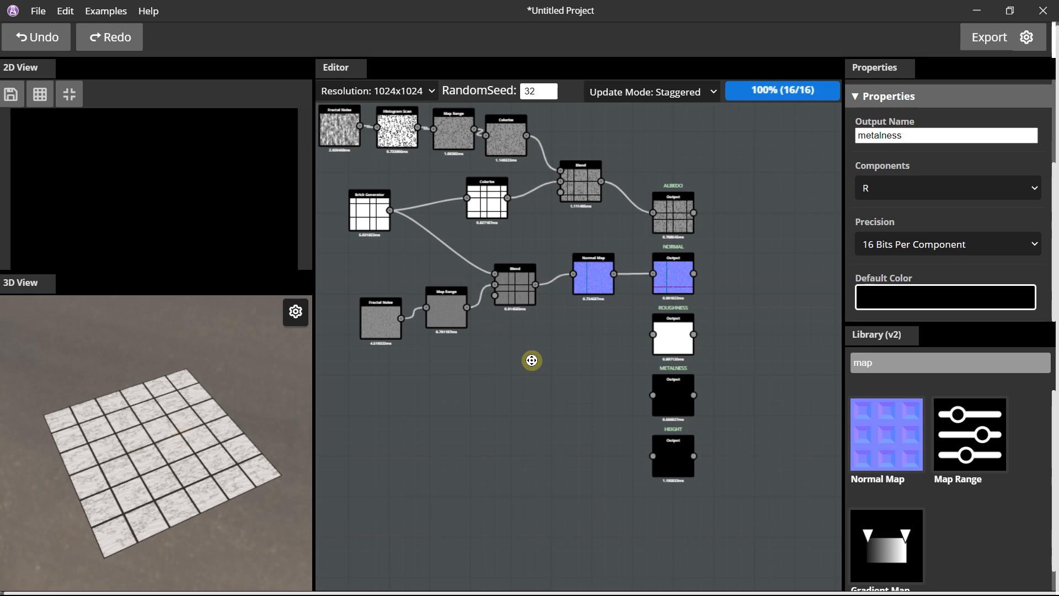
# Space out the upper Fractal Noise, Histogram Scan, Map Range and Colorize nodes, and shift the bricks' Colorize node slightly.
pyautogui.moveTo(530, 359); pyautogui.dragTo(606, 419, button='middle')
pyautogui.click(411, 175)
pyautogui.moveTo(411, 175); pyautogui.dragTo(385, 175)
pyautogui.moveTo(486, 176); pyautogui.dragTo(466, 175)
pyautogui.moveTo(543, 171); pyautogui.dragTo(533, 167)
pyautogui.moveTo(598, 193); pyautogui.dragTo(608, 189)
pyautogui.moveTo(579, 257); pyautogui.dragTo(568, 253)
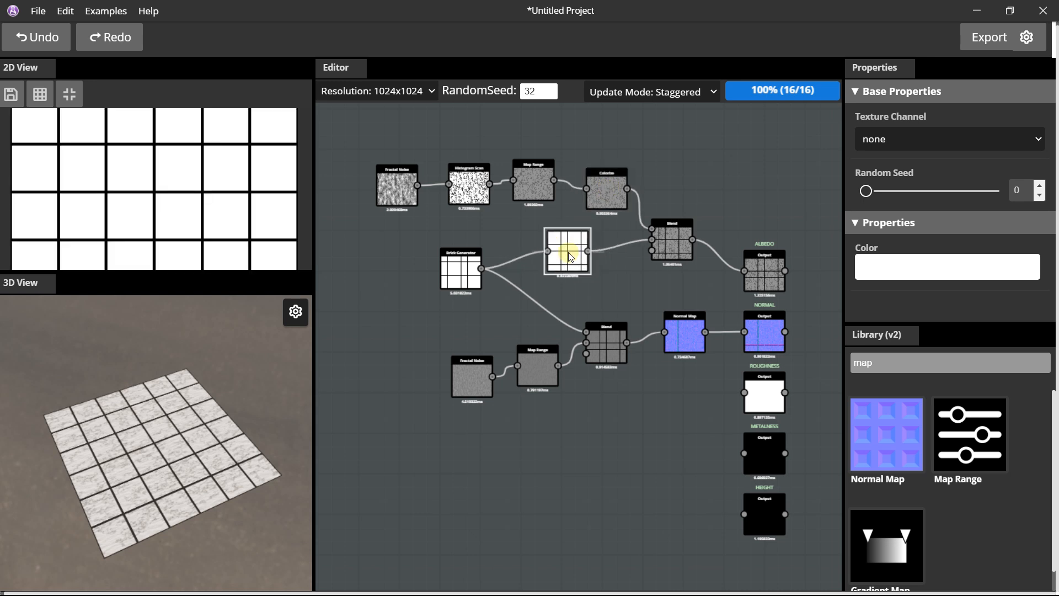
# Space out the Brick Generator, lower Fractal Noise, Map Range and Blend nodes that feed the normal map.
pyautogui.moveTo(456, 283); pyautogui.dragTo(450, 294)
pyautogui.moveTo(472, 368); pyautogui.dragTo(436, 382)
pyautogui.moveTo(533, 360); pyautogui.dragTo(522, 369)
pyautogui.click(608, 340)
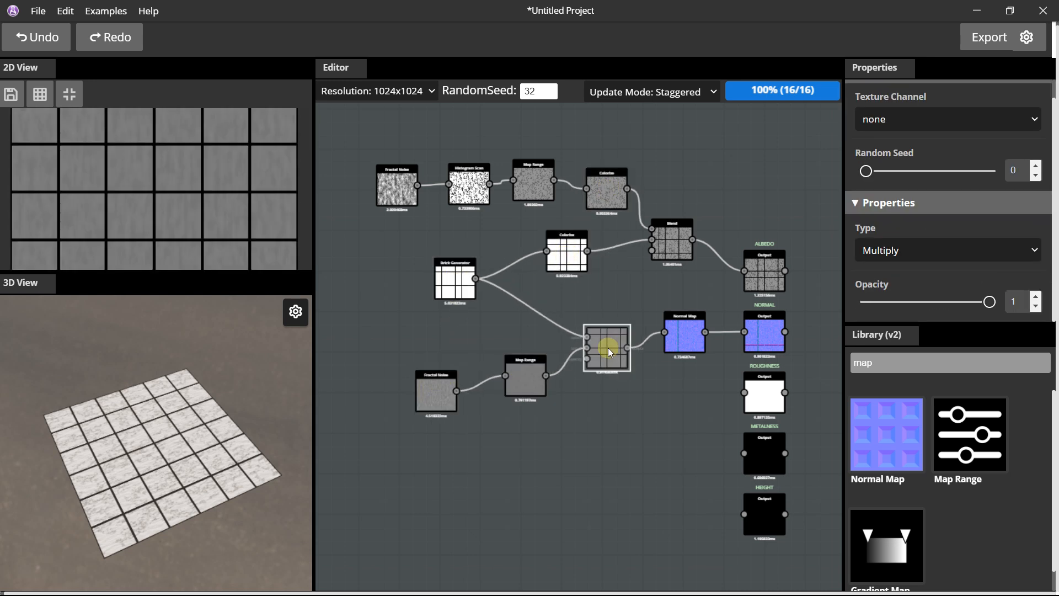
pyautogui.scroll(1, 574, 331)
pyautogui.scroll(1, 596, 302)
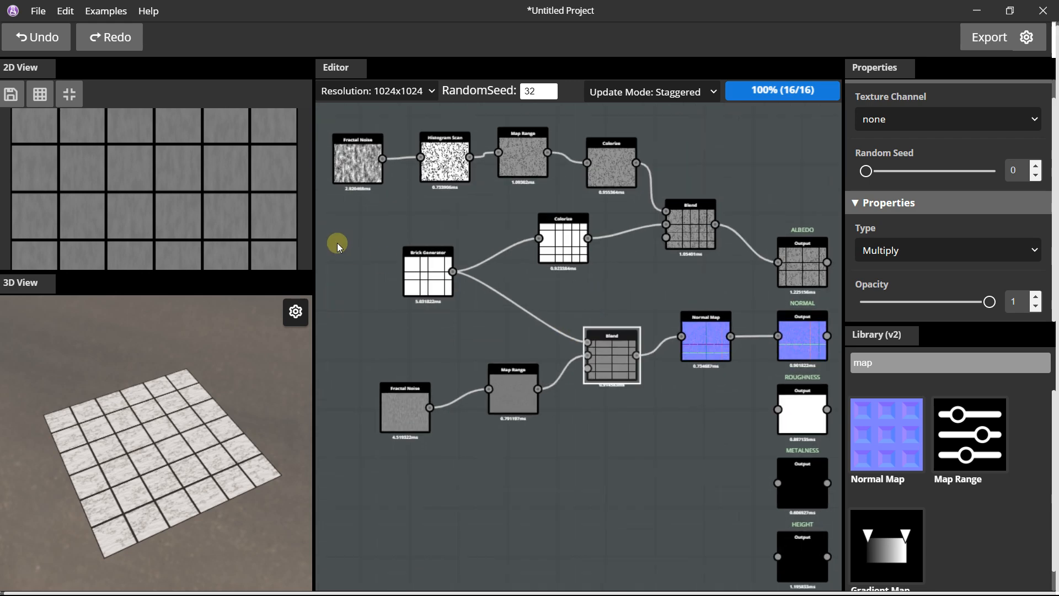
# Widen the node editor by narrowing the 2D and 3D views, and fit the whole graph in it.
pyautogui.moveTo(314, 227); pyautogui.dragTo(287, 232)
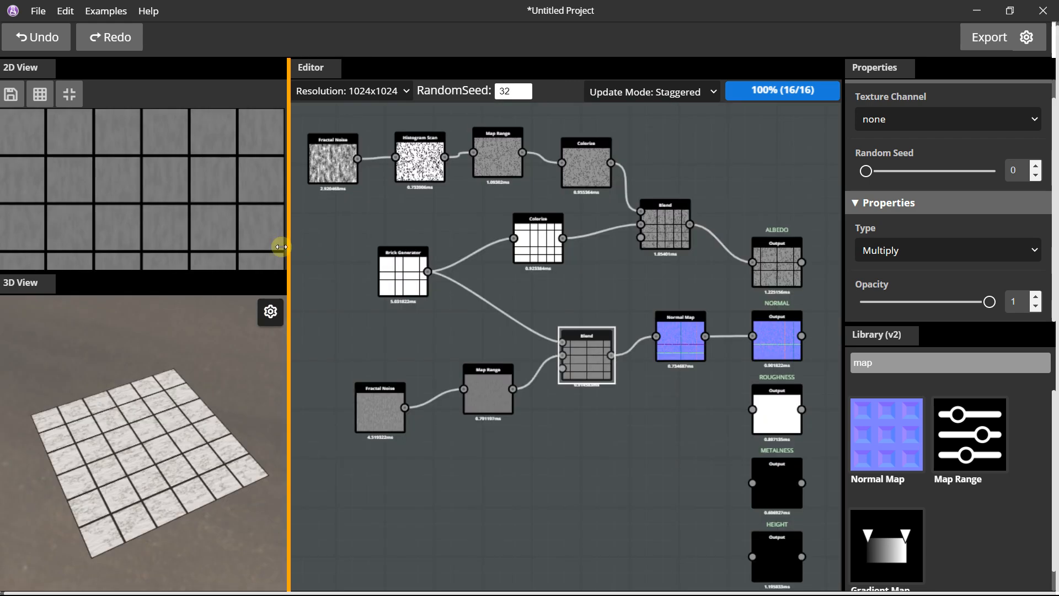
pyautogui.scroll(-2, 527, 285)
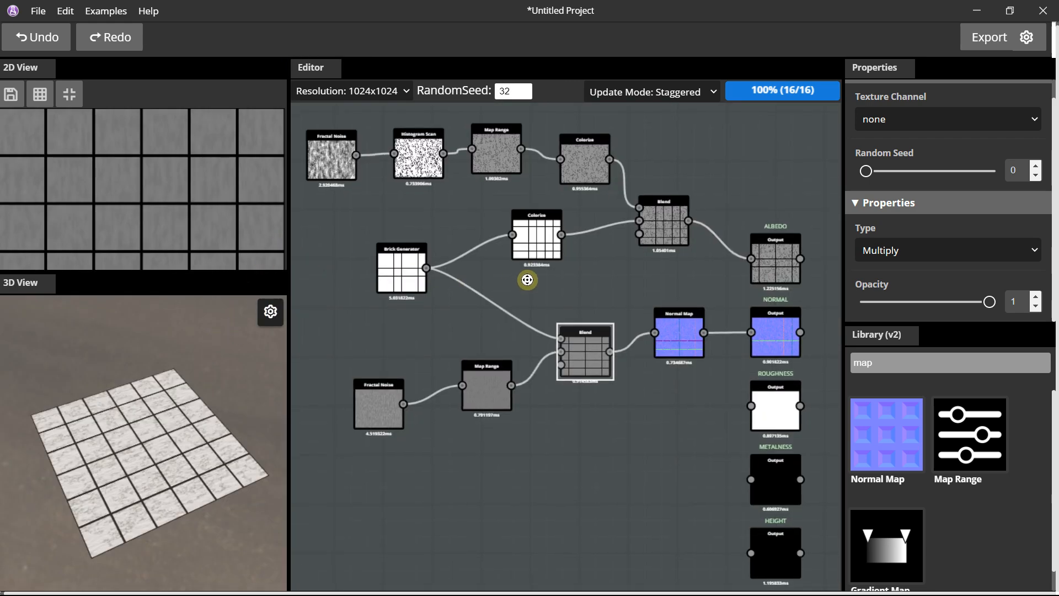
pyautogui.click(705, 180)
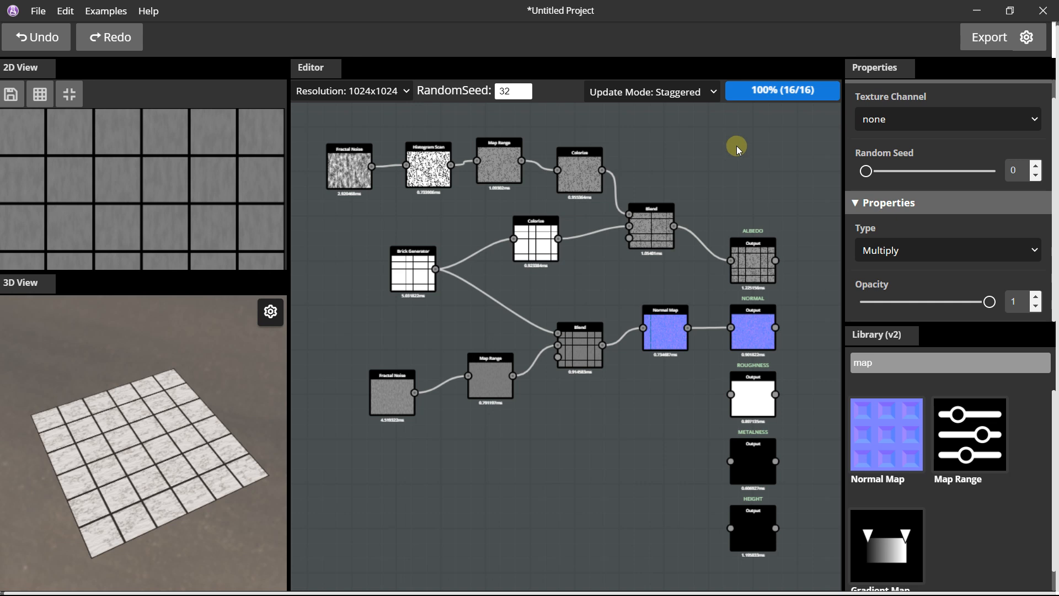
pyautogui.scroll(-2, 767, 198)
pyautogui.moveTo(737, 191); pyautogui.dragTo(706, 204, button='middle')
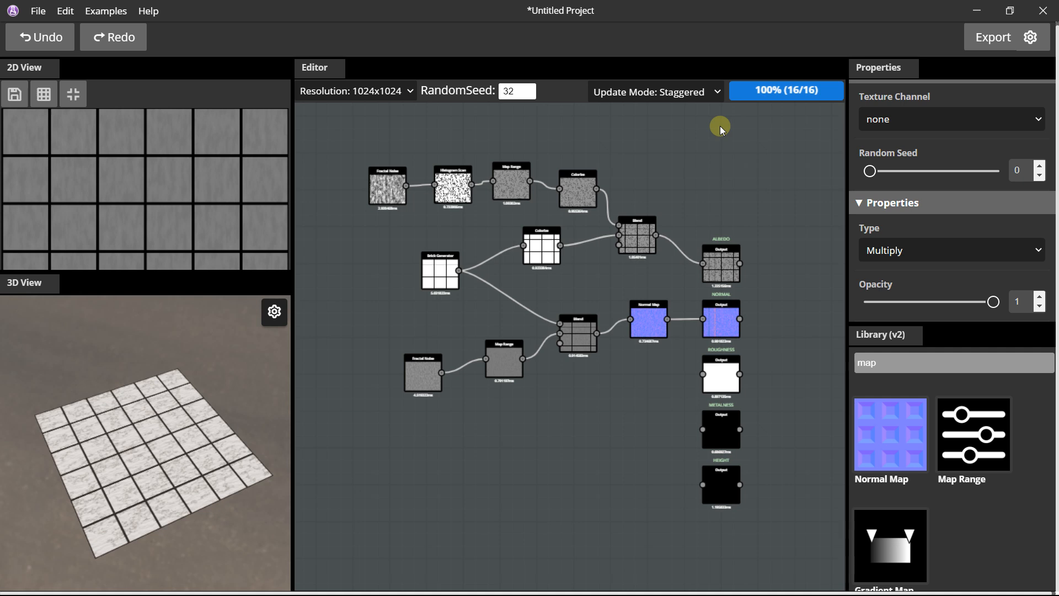
# Clear the search term from the node library.
pyautogui.moveTo(113, 386); pyautogui.dragTo(111, 389)
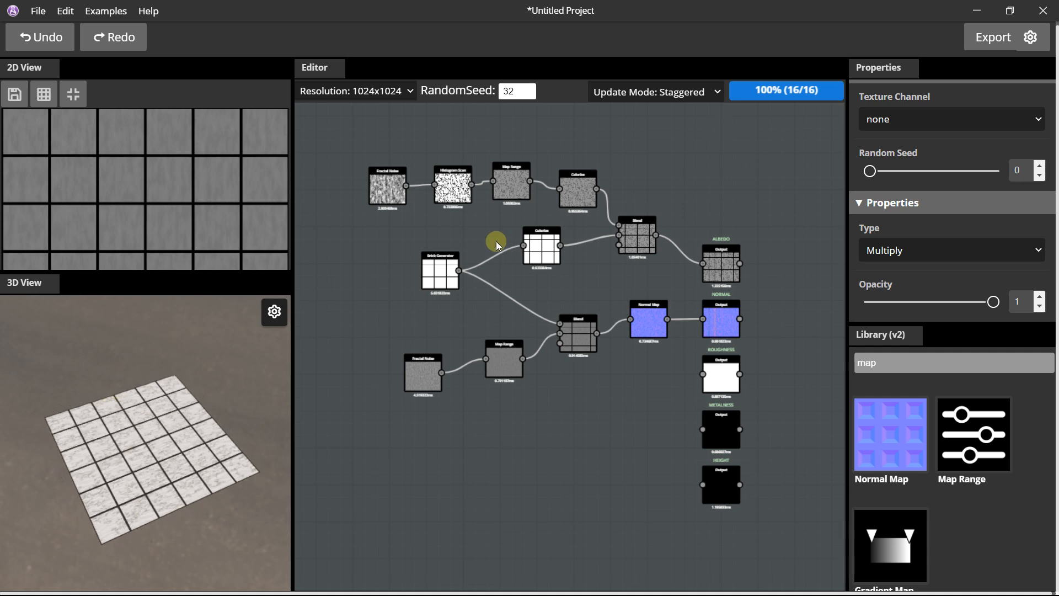
pyautogui.press('BackSpace')
pyautogui.press('BackSpace')
pyautogui.press('BackSpace')
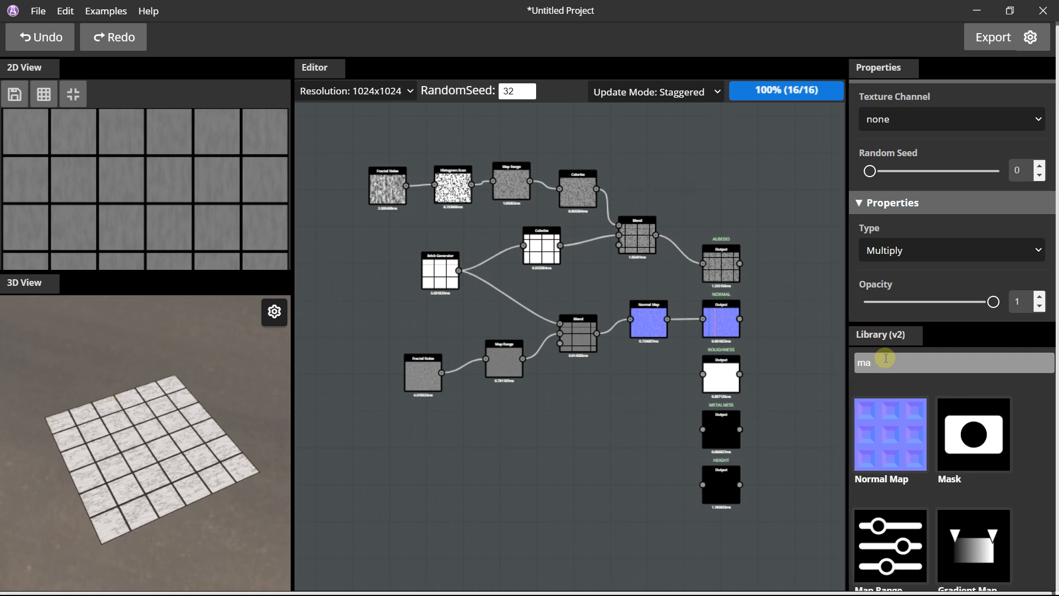